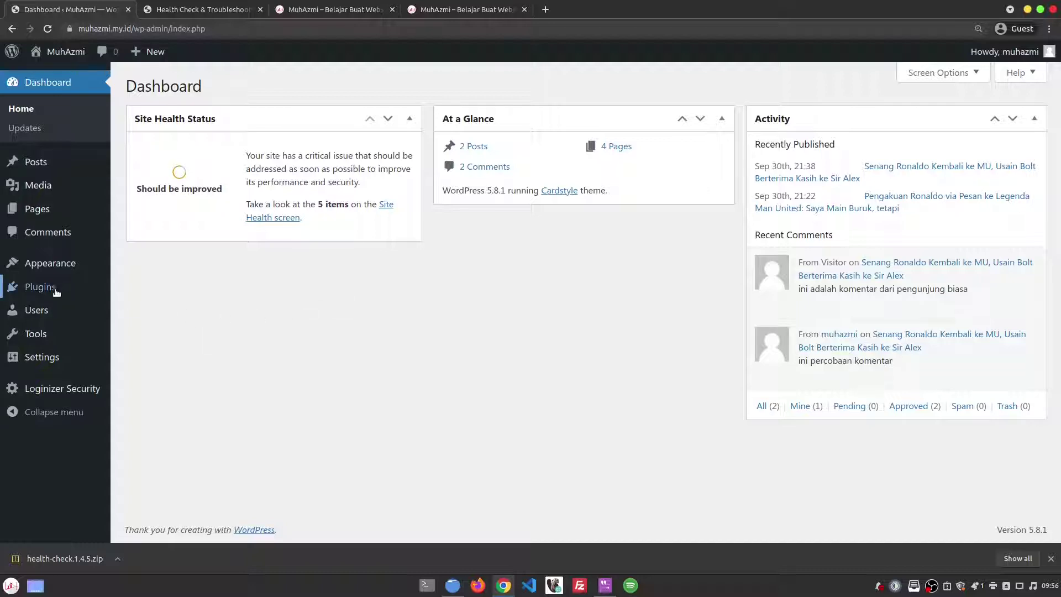
# Step: Open the installed plugins list and go from there to the page for adding new plugins
pyautogui.moveTo(54, 291)
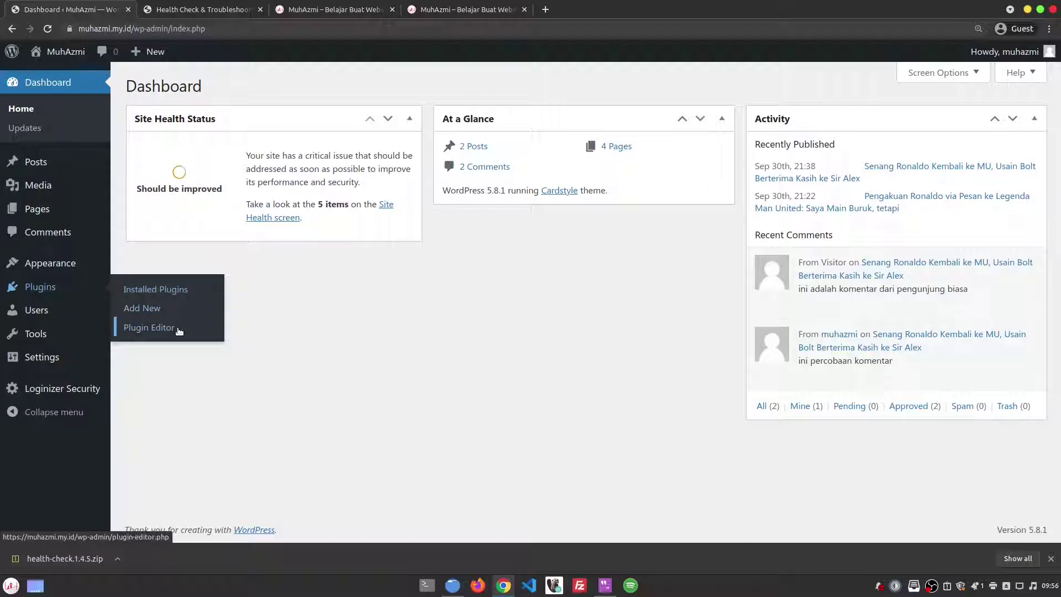
pyautogui.click(155, 292)
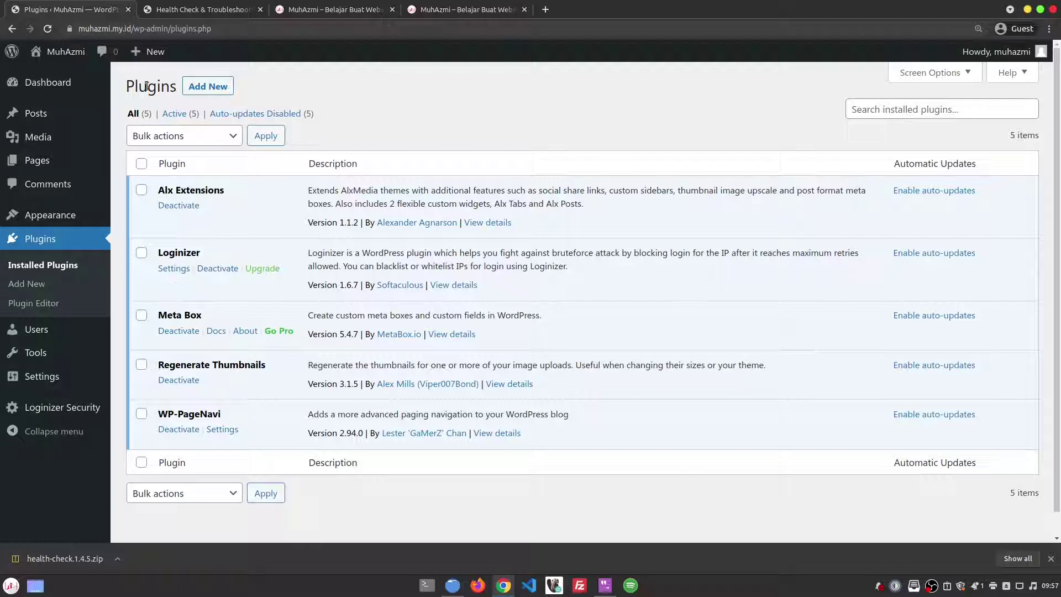
pyautogui.moveTo(127, 86); pyautogui.dragTo(178, 87)
pyautogui.click(291, 92)
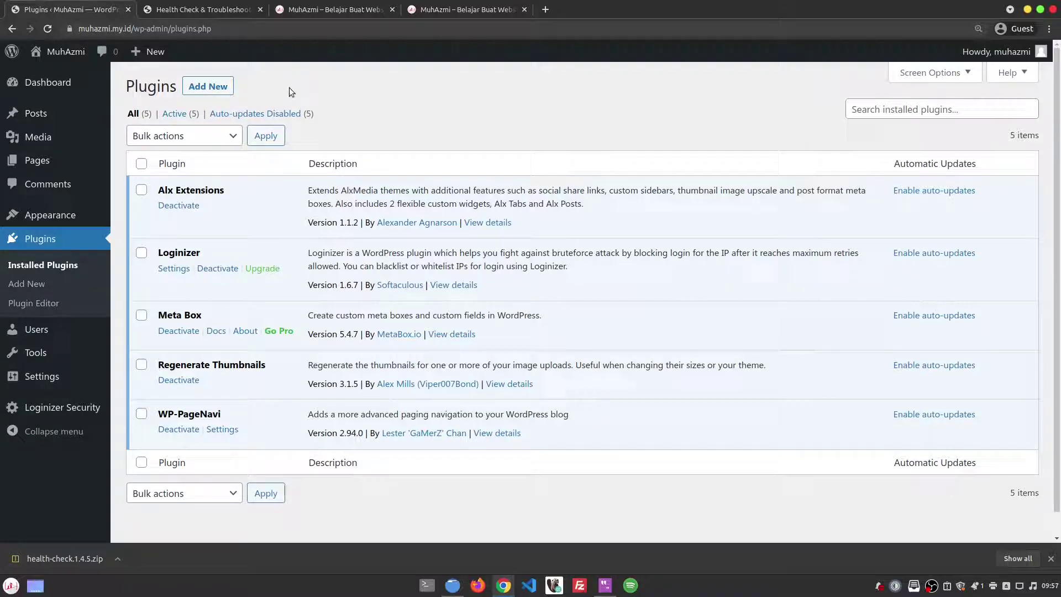
pyautogui.click(221, 88)
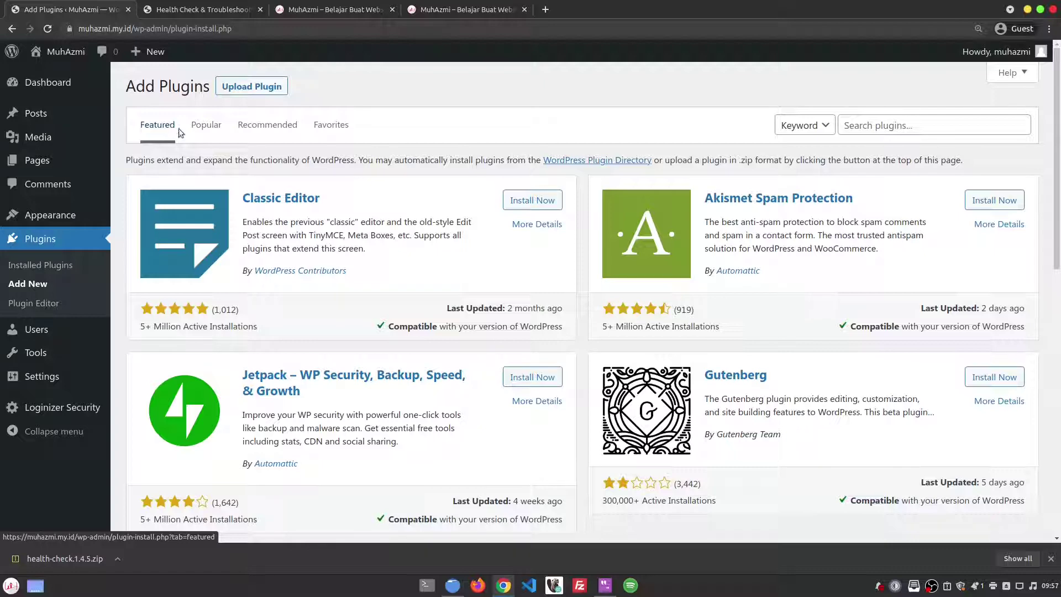
# Step: Look through the Popular, Recommended and Favorites plugin listings and the search filter options, ending on the Featured listing
pyautogui.click(212, 132)
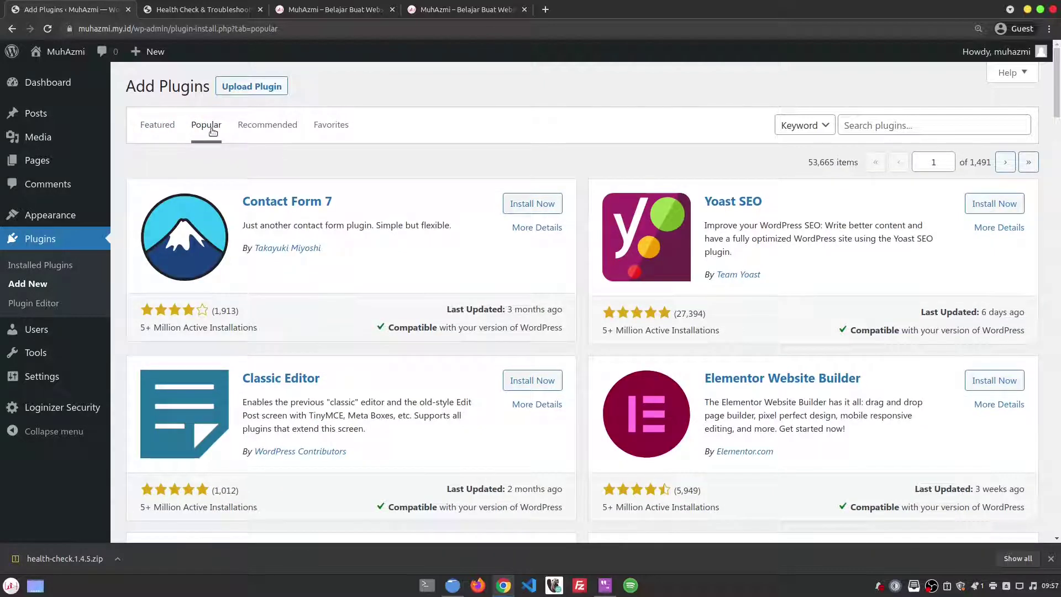
pyautogui.click(276, 127)
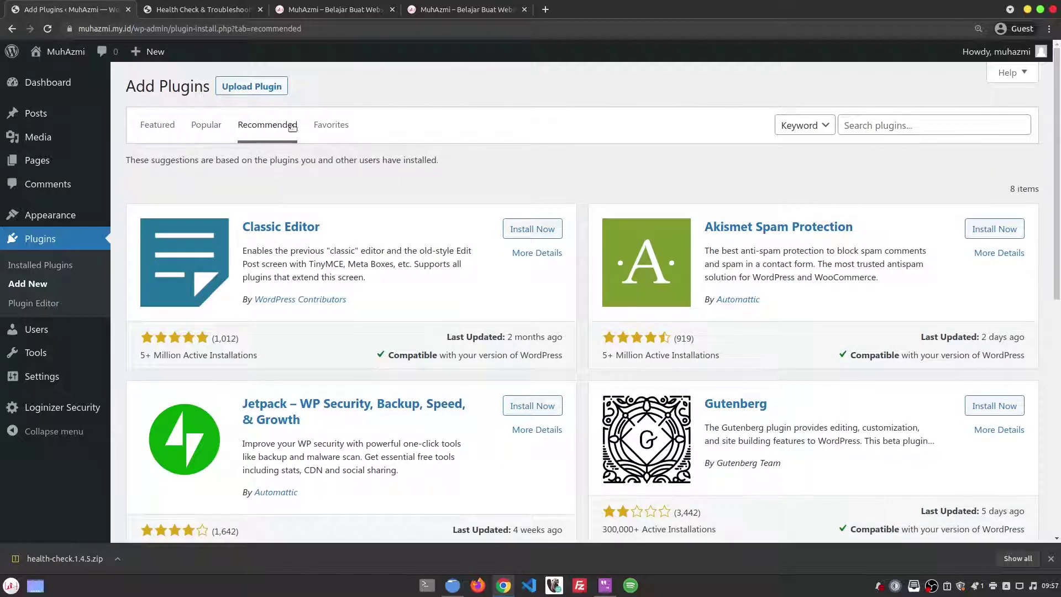
pyautogui.click(330, 131)
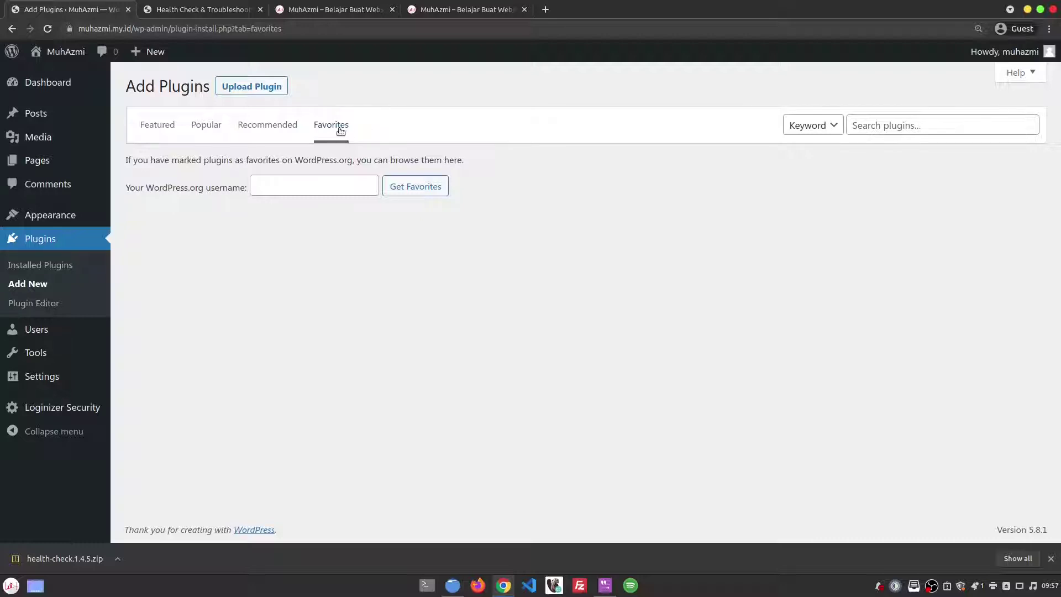
pyautogui.click(822, 126)
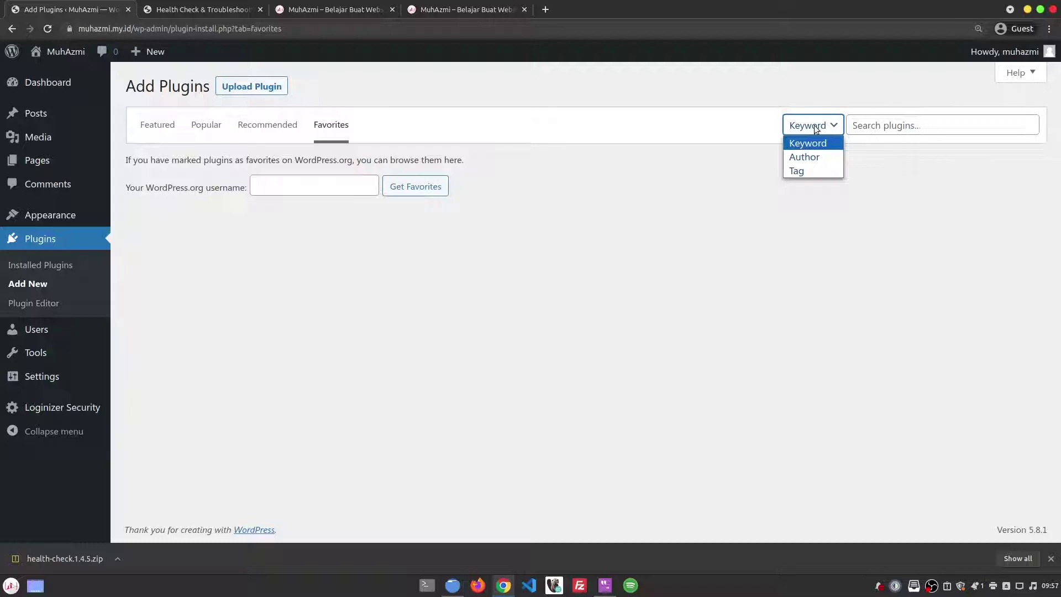
pyautogui.click(877, 125)
pyautogui.click(884, 125)
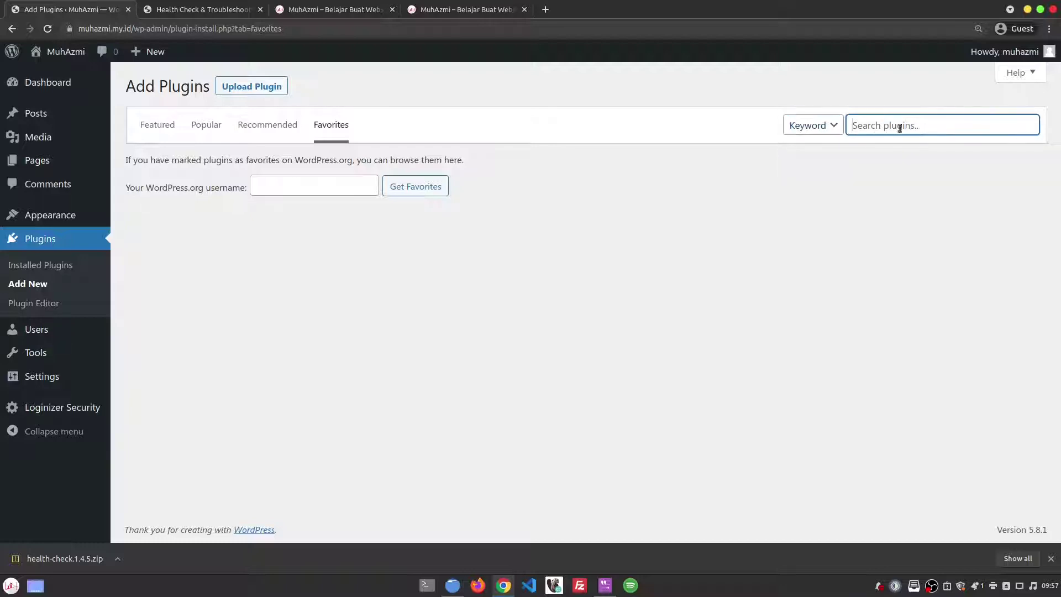
pyautogui.click(147, 126)
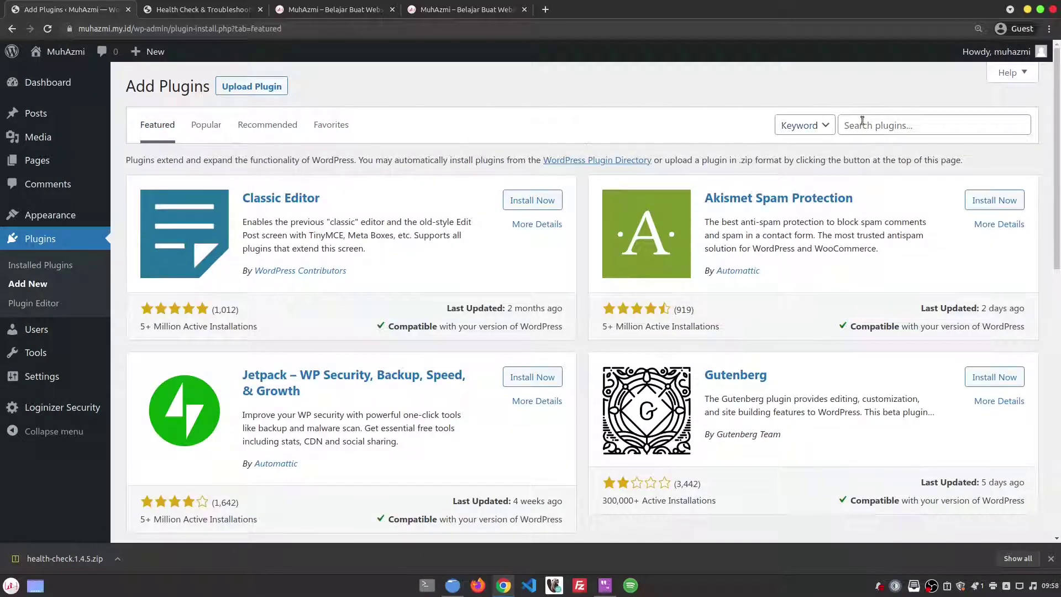
# Step: Search the plugin directory for "backup", look over the results and clear the search term
pyautogui.click(884, 124)
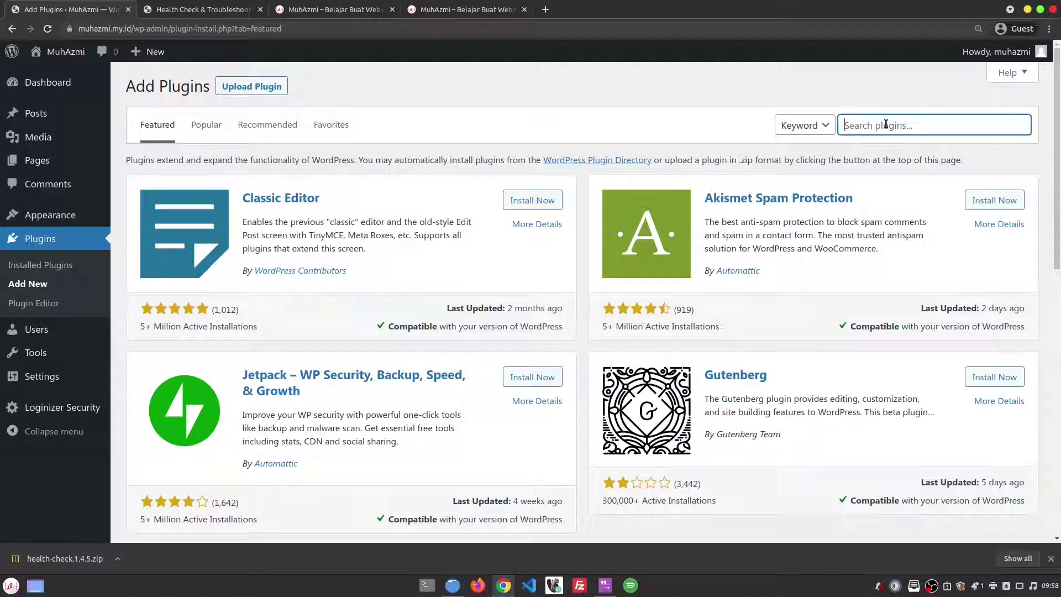
pyautogui.write('backup')
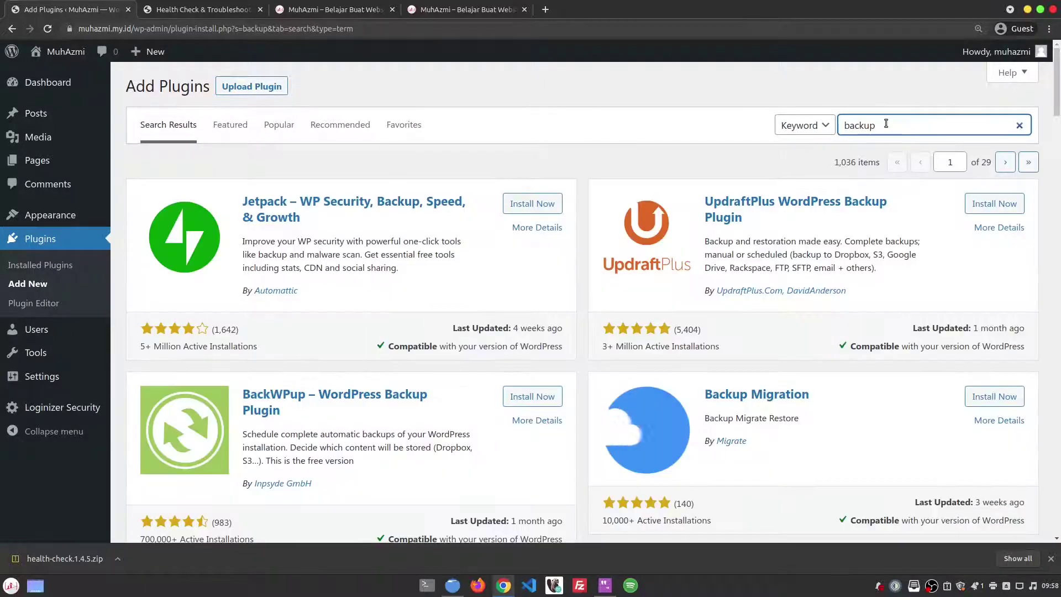
pyautogui.scroll(-12, 664, 270)
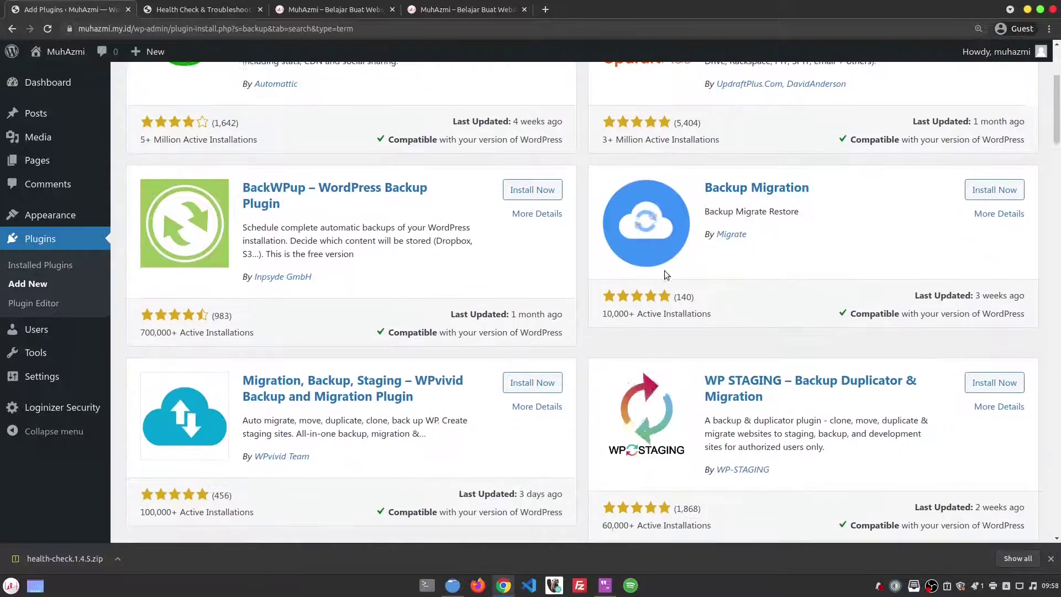
pyautogui.scroll(-3, 664, 271)
pyautogui.scroll(15, 671, 270)
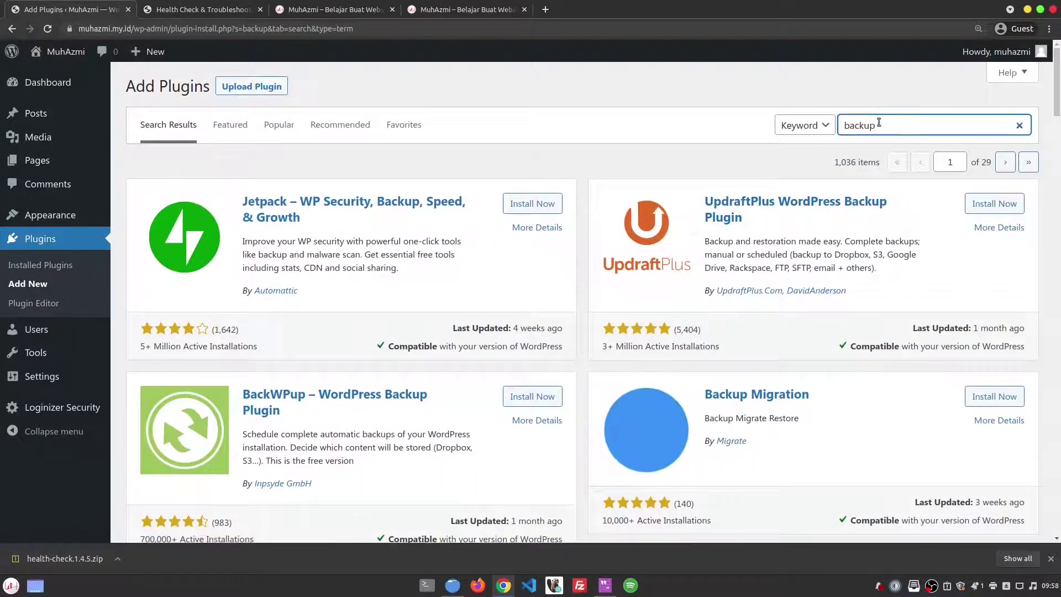
pyautogui.hotkey('ctrl', 'a')
pyautogui.press('BackSpace')
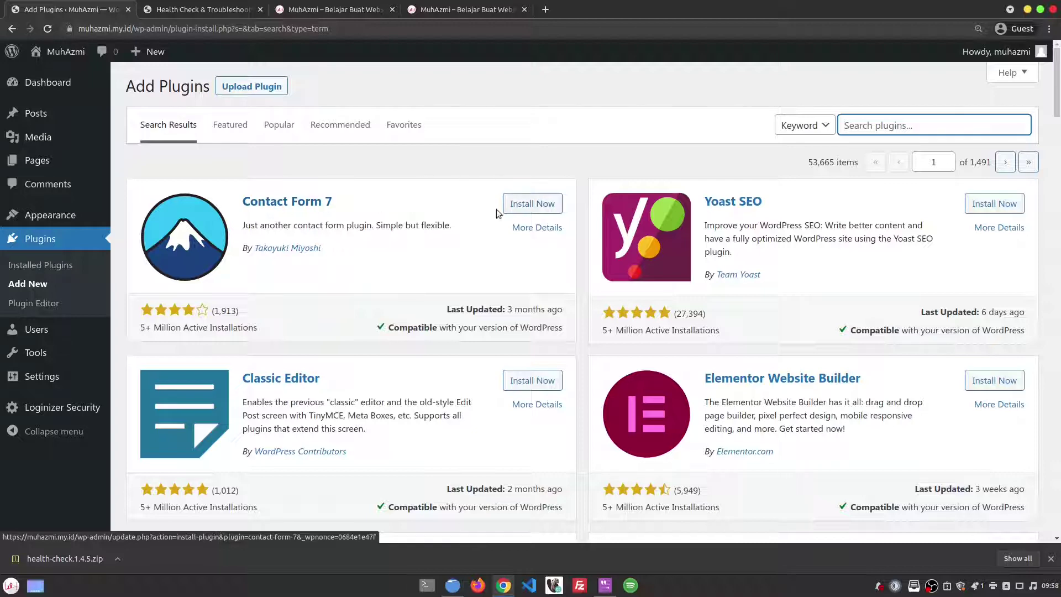
# Step: View the details of Contact Form 7, going through its installation, FAQ, changelog, screenshots and reviews sections
pyautogui.click(547, 228)
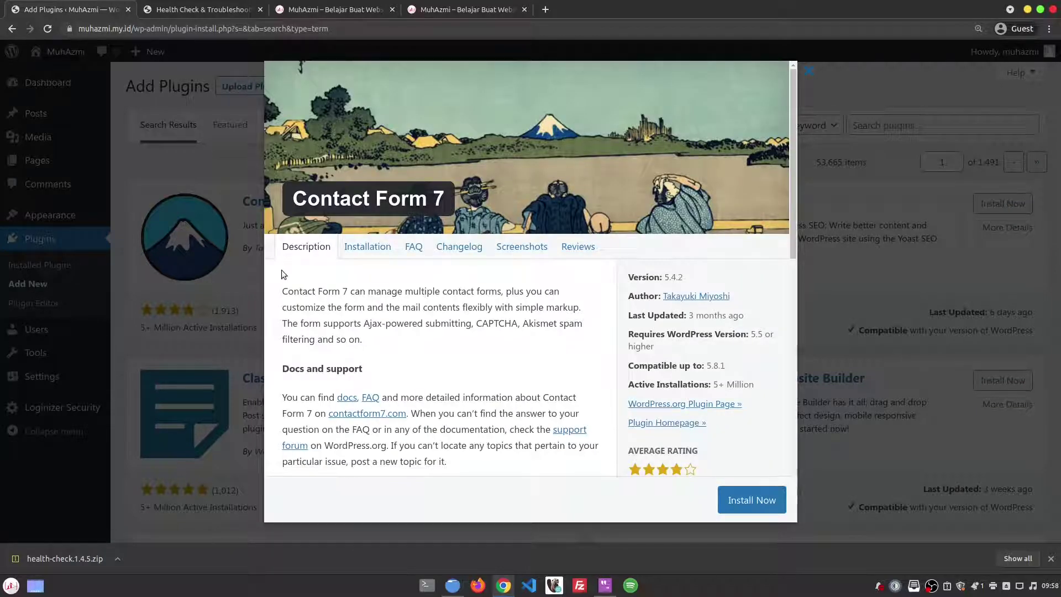
pyautogui.click(371, 247)
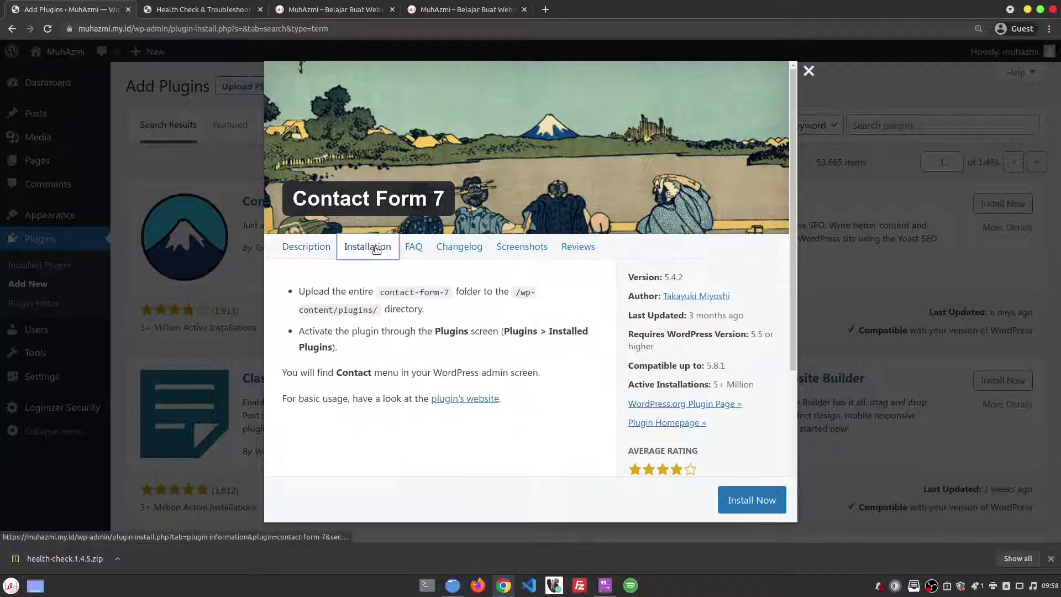
pyautogui.click(414, 250)
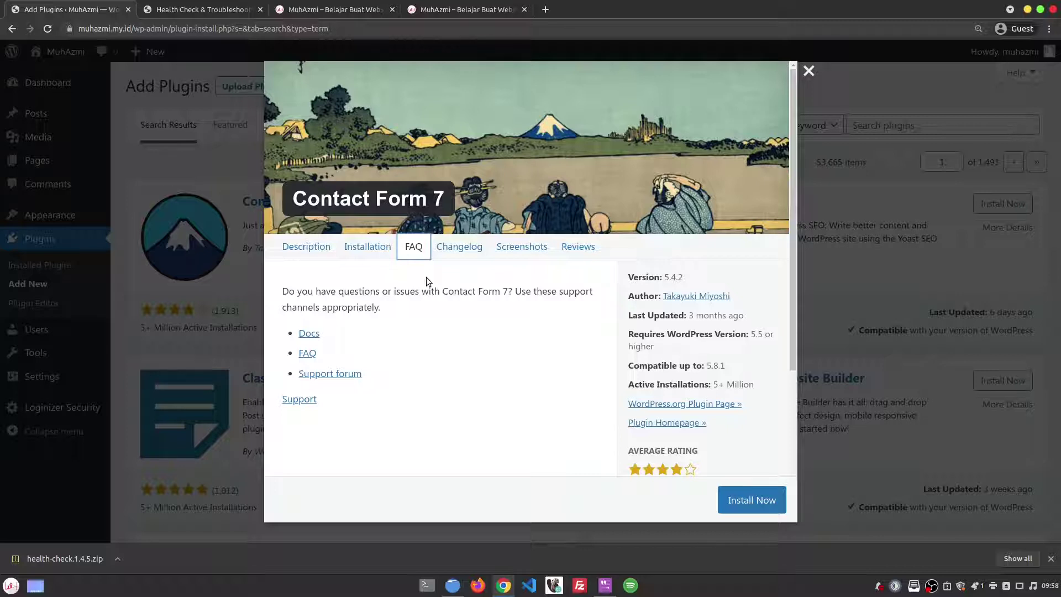
pyautogui.click(468, 250)
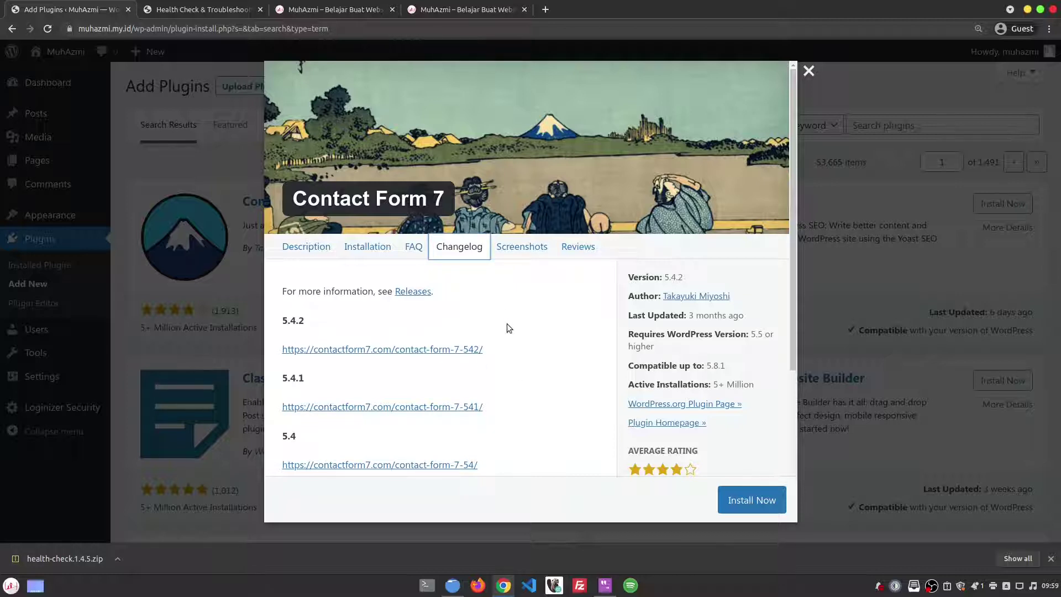
pyautogui.click(523, 249)
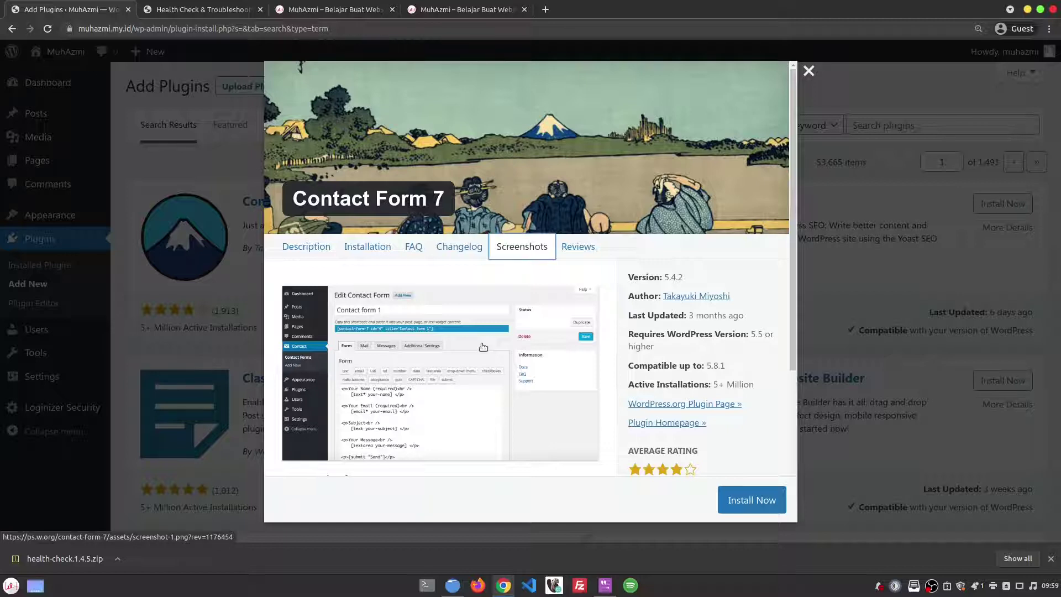
pyautogui.click(578, 246)
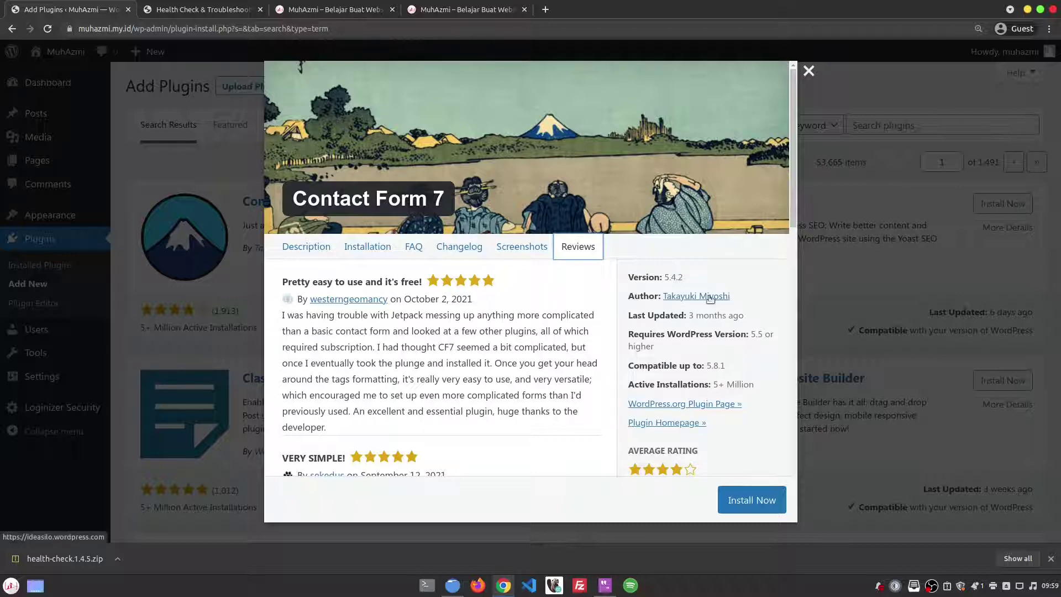
# Step: Check Contact Form 7's last update, required WordPress version, compatibility and active installations in its details
pyautogui.moveTo(630, 316); pyautogui.dragTo(729, 318)
pyautogui.click(753, 318)
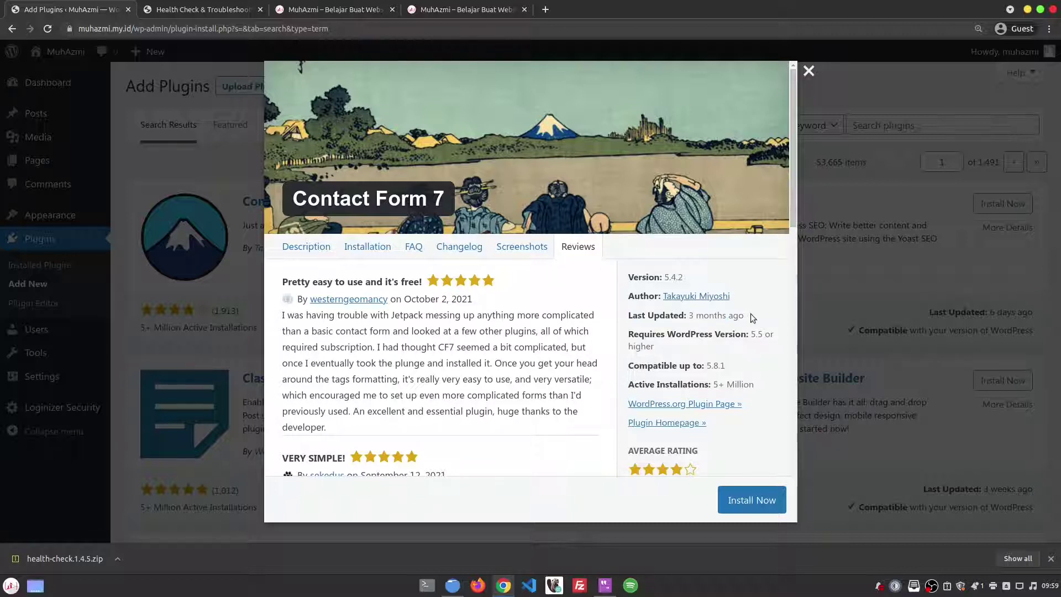
pyautogui.moveTo(629, 333); pyautogui.dragTo(747, 334)
pyautogui.click(715, 336)
pyautogui.moveTo(628, 365); pyautogui.dragTo(732, 363)
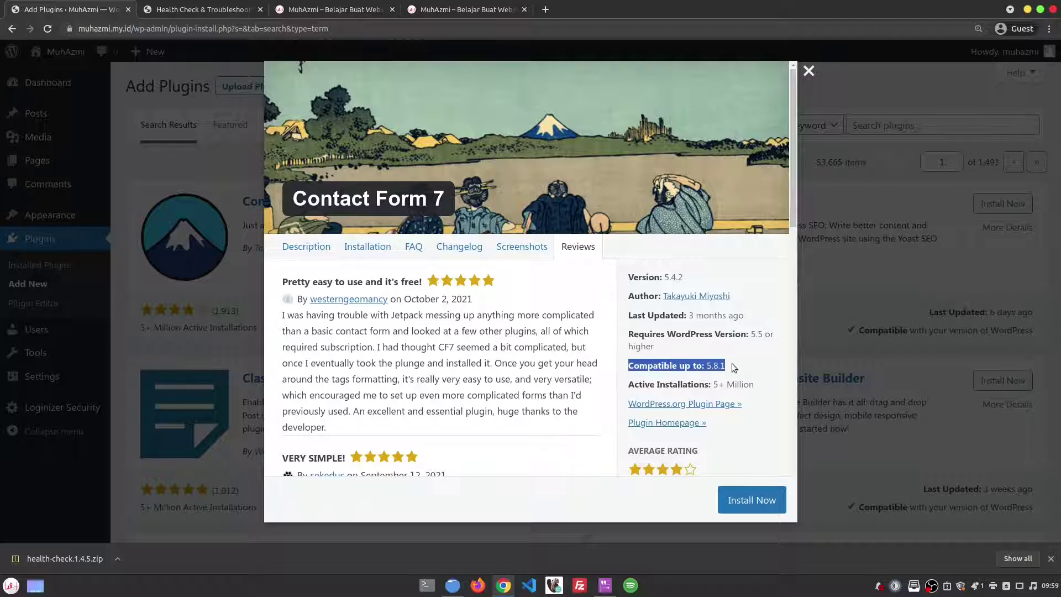
pyautogui.click(734, 363)
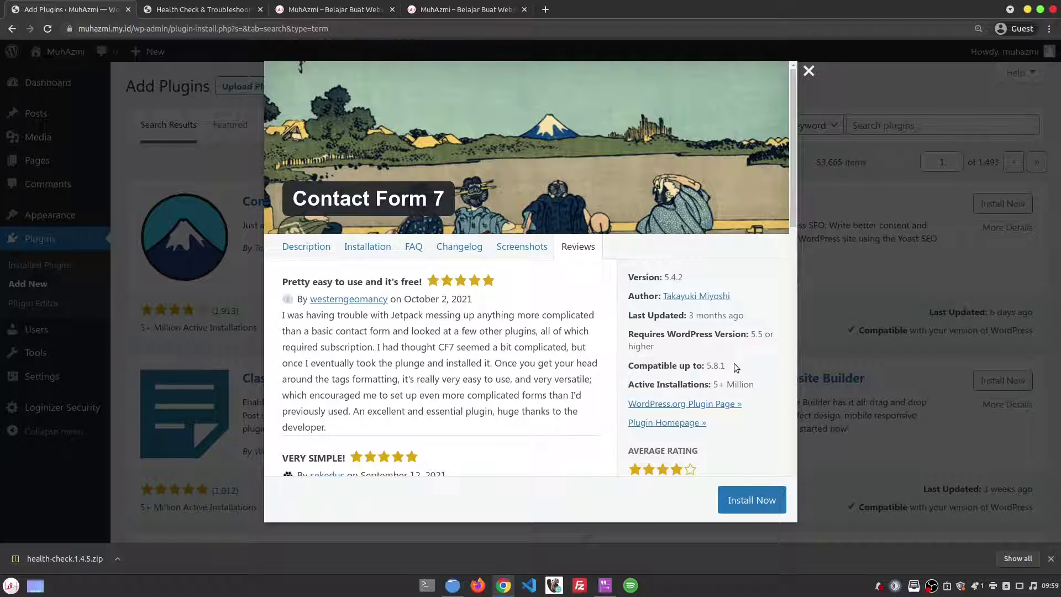
pyautogui.moveTo(628, 384); pyautogui.dragTo(744, 381)
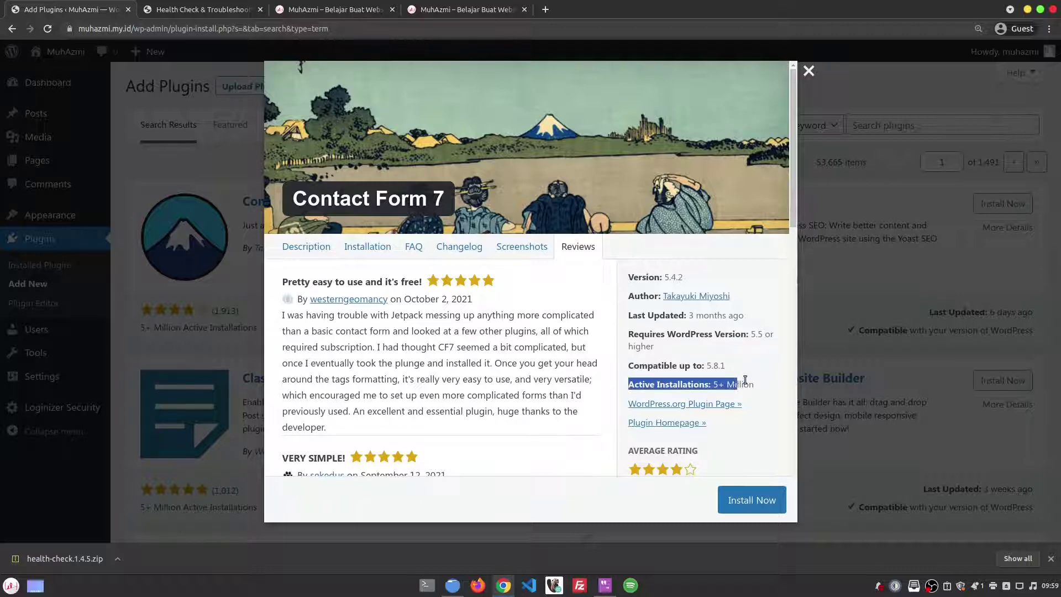
pyautogui.click(765, 383)
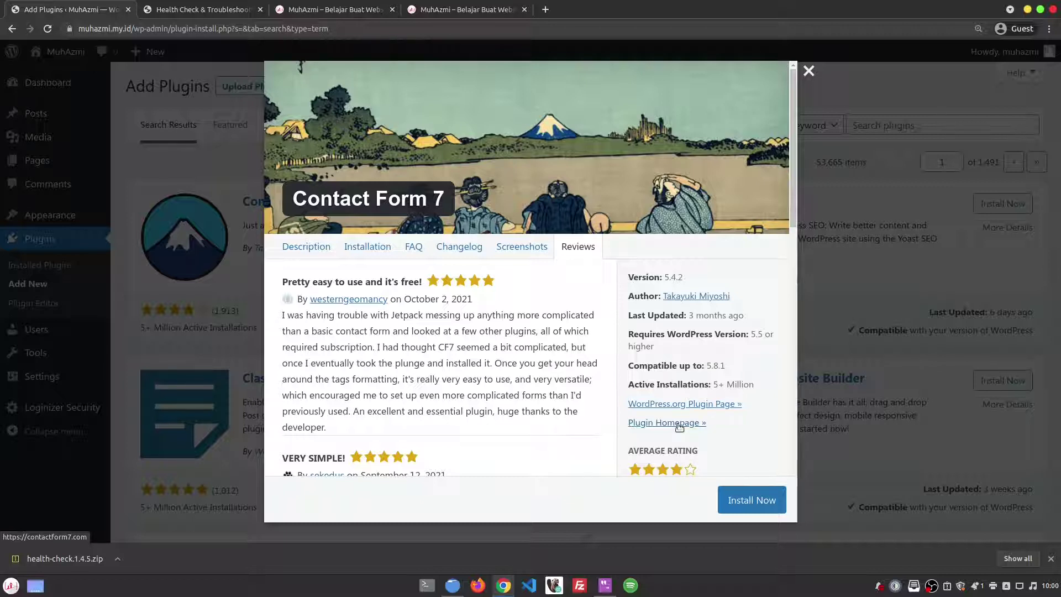
# Step: Open Contact Form 7's WordPress.org plugin page and its plugin homepage from the details, and view both sites
pyautogui.click(655, 409)
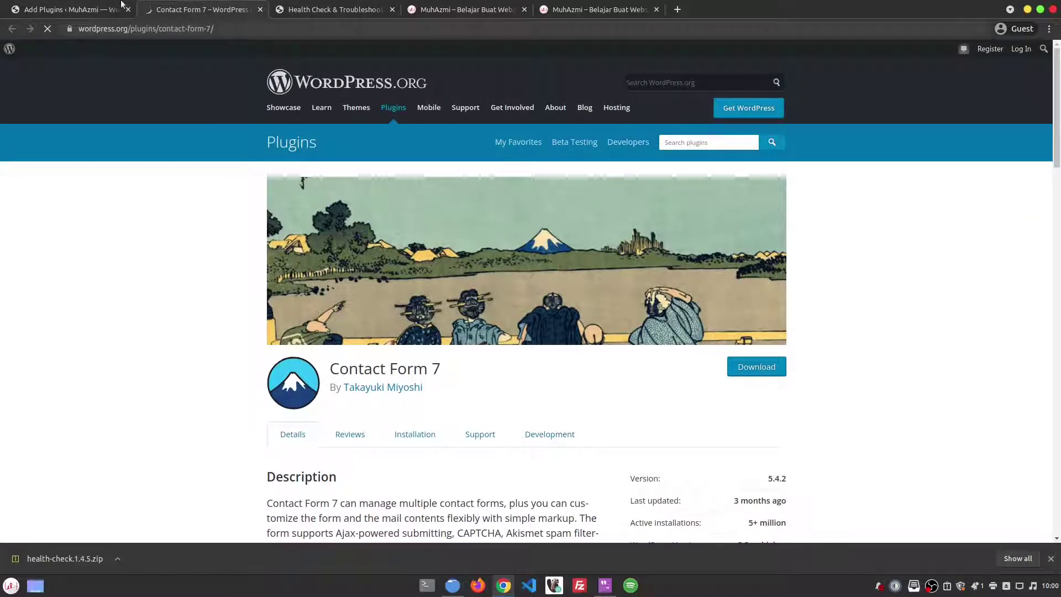
pyautogui.click(122, 7)
pyautogui.click(665, 423)
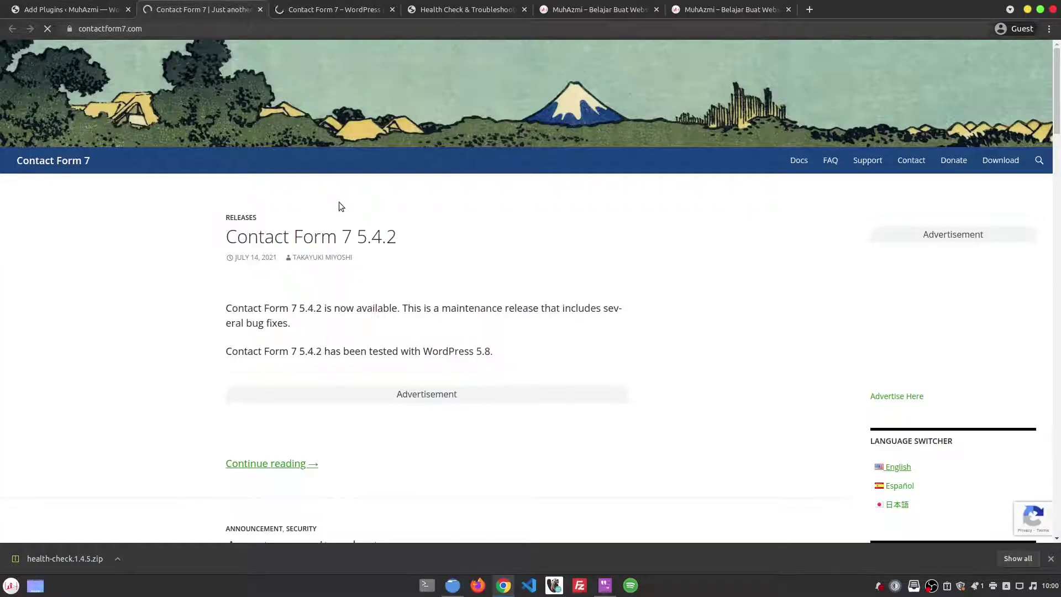
pyautogui.click(332, 10)
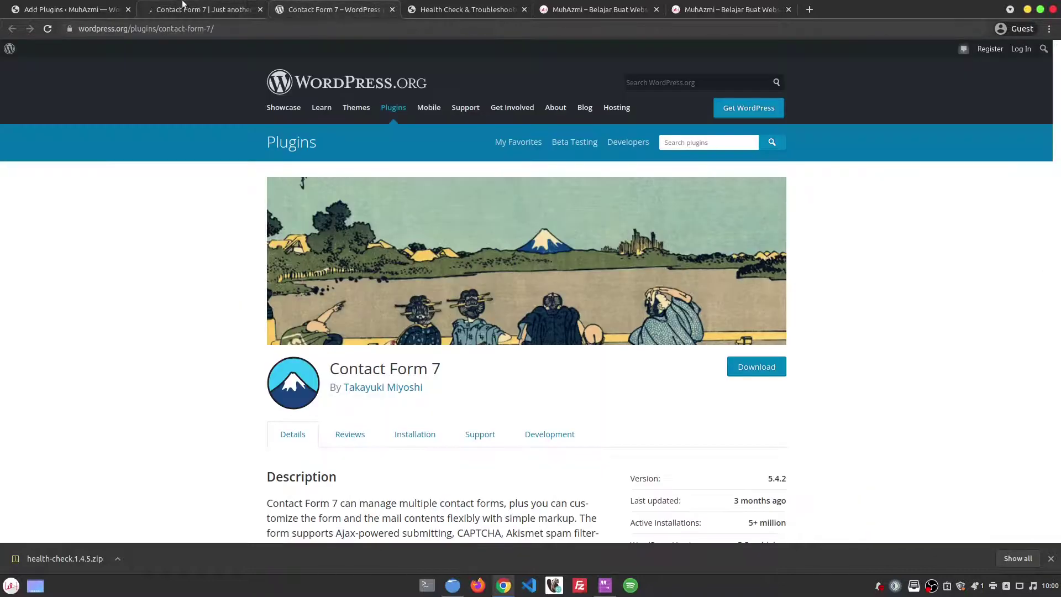
pyautogui.click(205, 7)
# Step: Return to the Add Plugins page, close the Contact Form 7 details and install that plugin
pyautogui.click(66, 10)
pyautogui.click(906, 210)
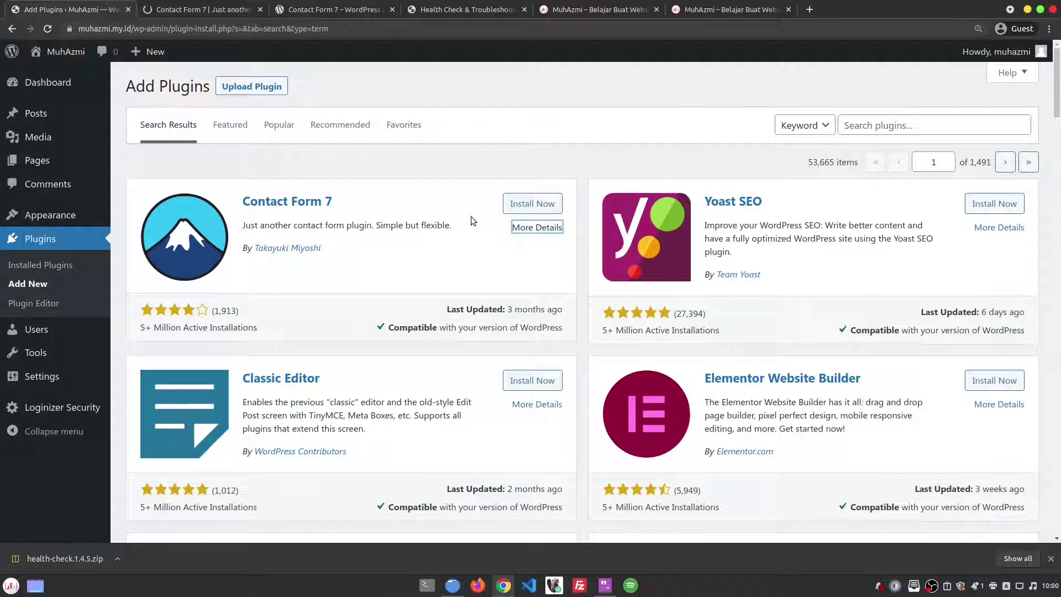
pyautogui.click(534, 203)
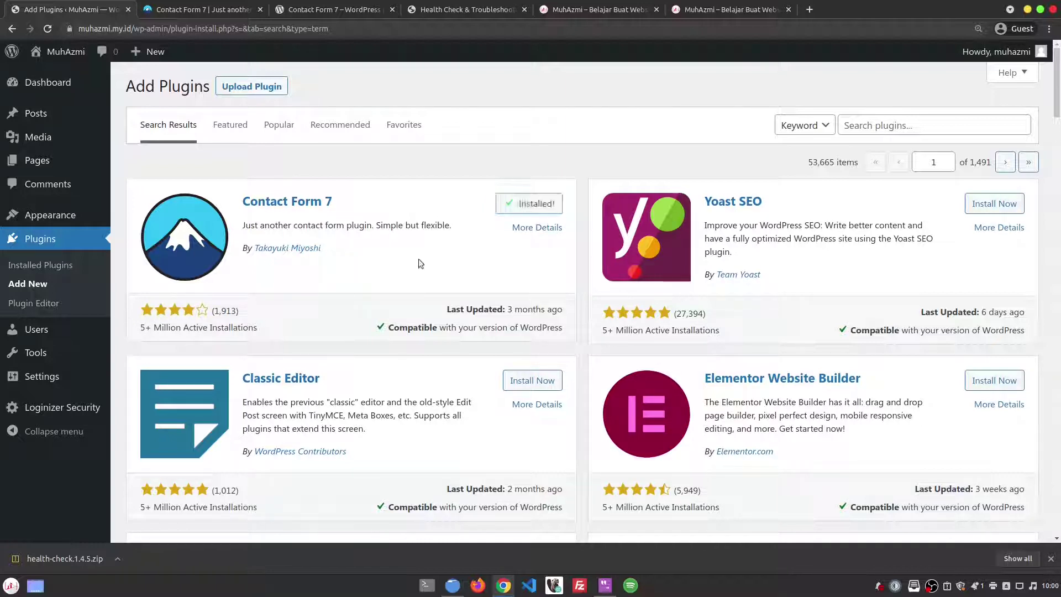
# Step: Check the rating count, active installations and WordPress compatibility on the Contact Form 7 card
pyautogui.moveTo(214, 311); pyautogui.dragTo(237, 312)
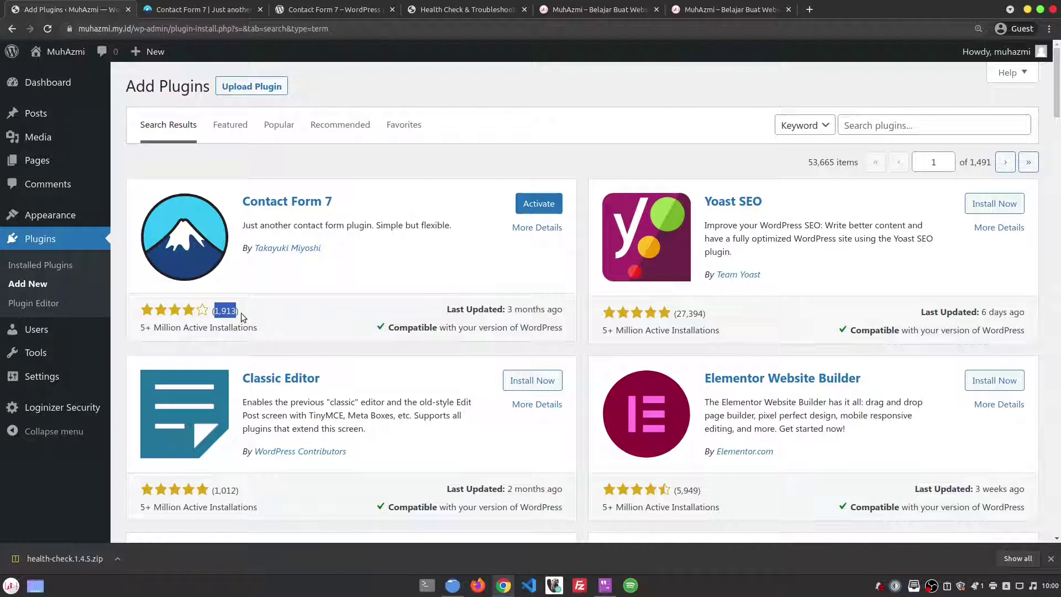
pyautogui.moveTo(273, 327); pyautogui.dragTo(139, 327)
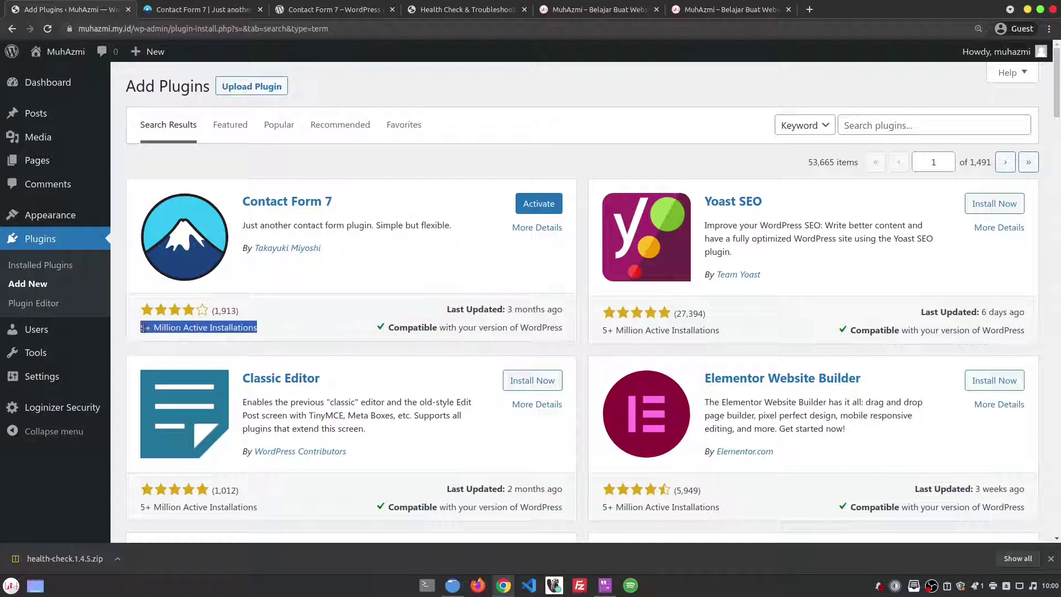
pyautogui.click(283, 321)
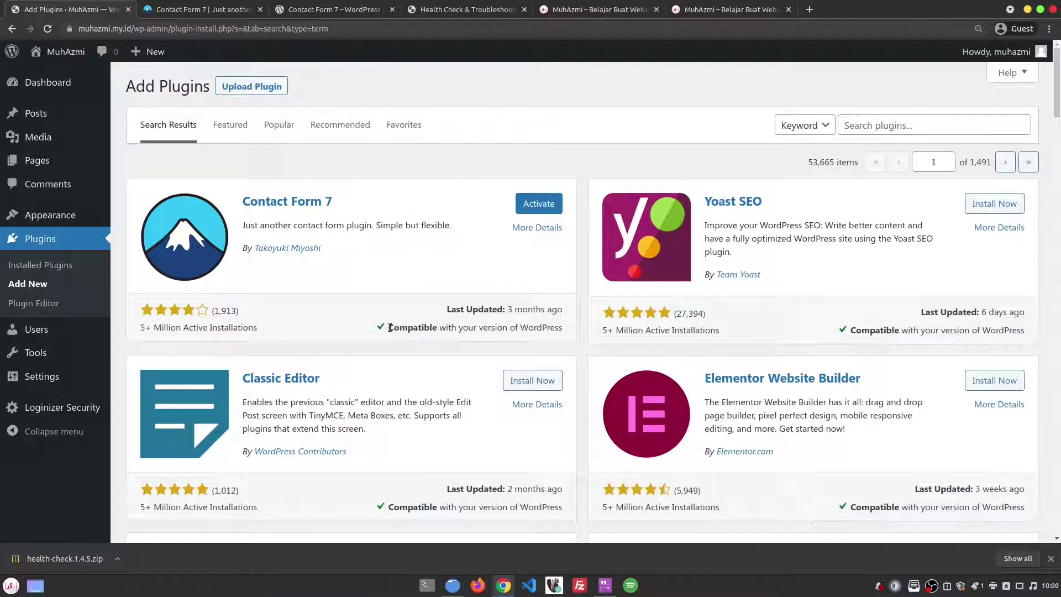
pyautogui.moveTo(390, 327); pyautogui.dragTo(552, 316)
pyautogui.click(547, 327)
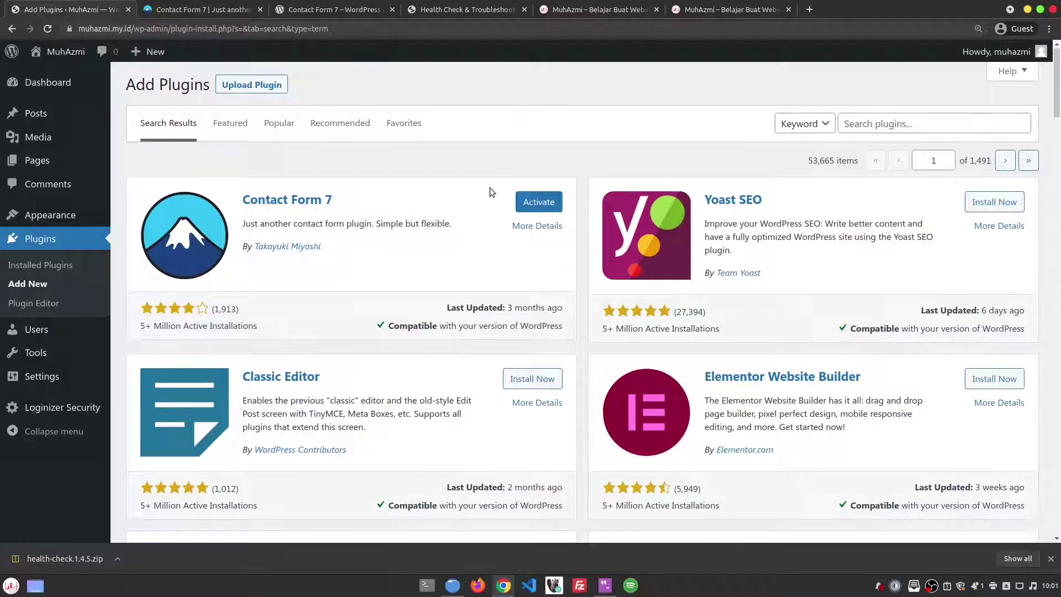
# Step: Find the Redirection plugin among the plugin directory results and install it
pyautogui.scroll(-5, 489, 188)
pyautogui.scroll(-10, 494, 190)
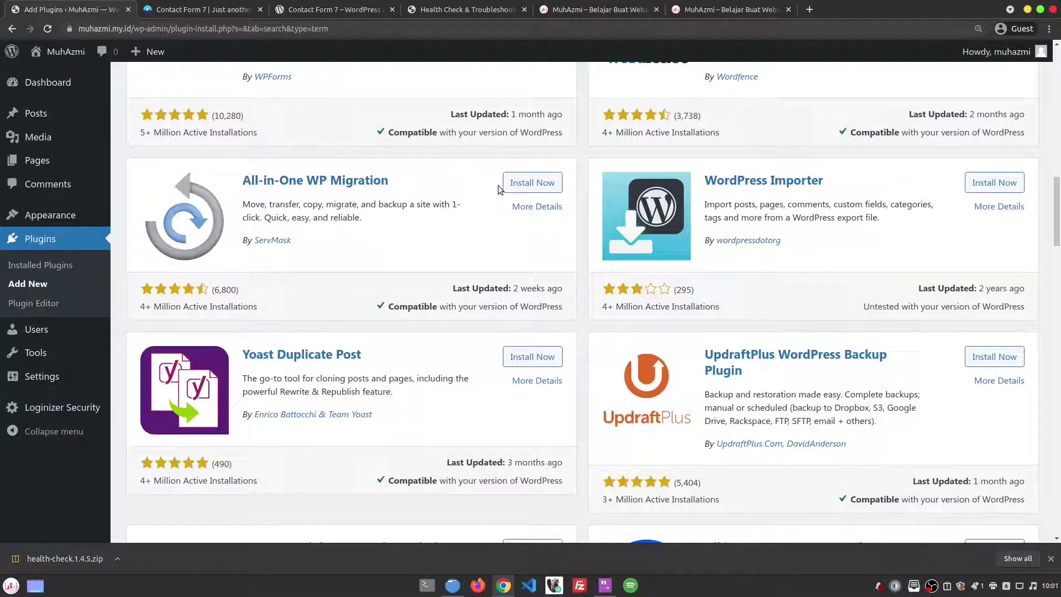
pyautogui.scroll(-3, 498, 188)
pyautogui.scroll(-5, 503, 191)
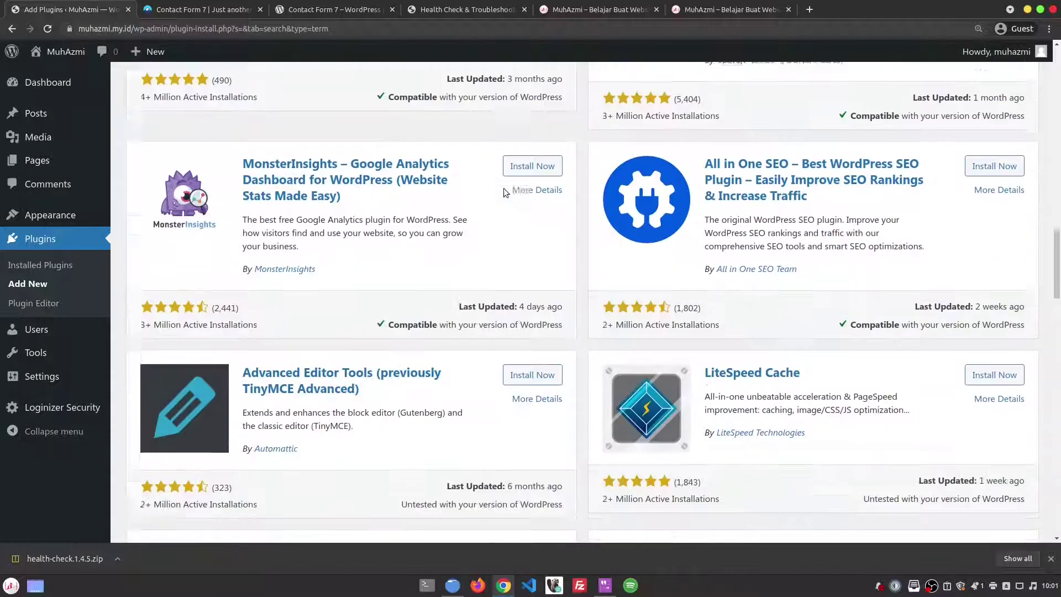
pyautogui.scroll(-4, 503, 191)
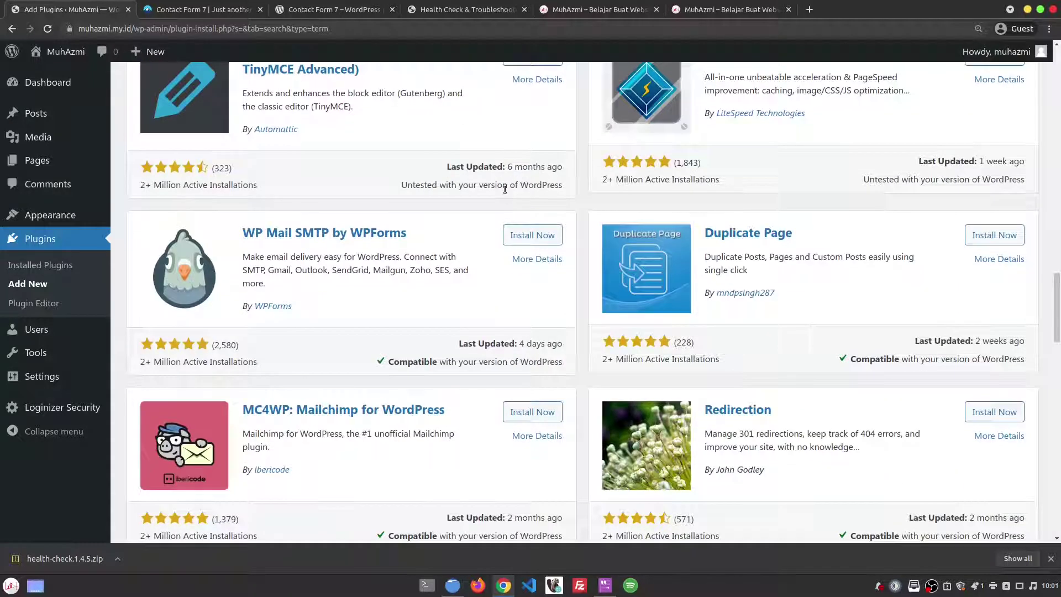
pyautogui.scroll(-2, 504, 189)
pyautogui.scroll(-2, 503, 188)
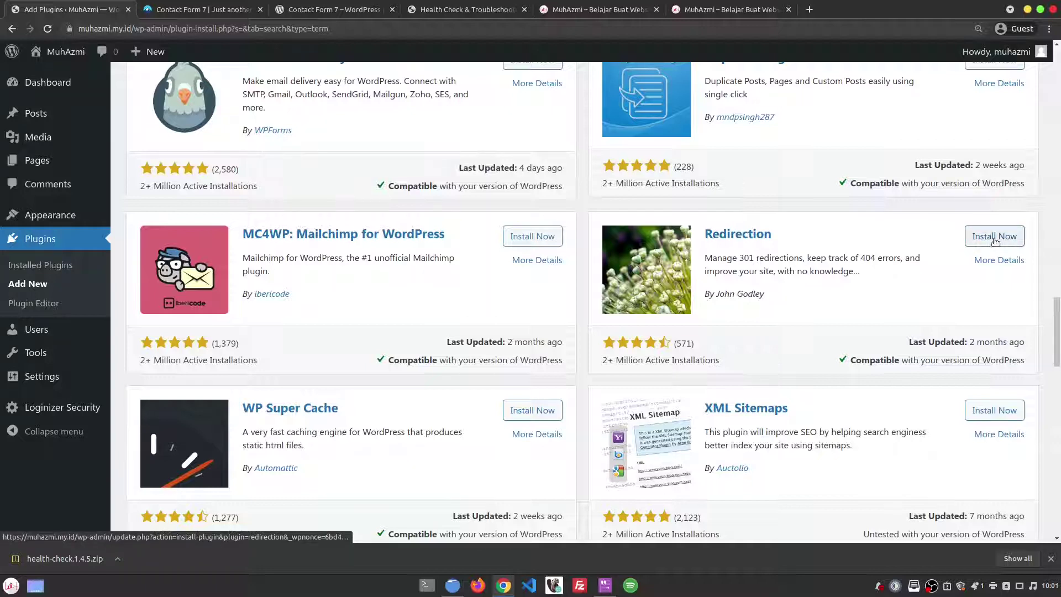
pyautogui.click(995, 236)
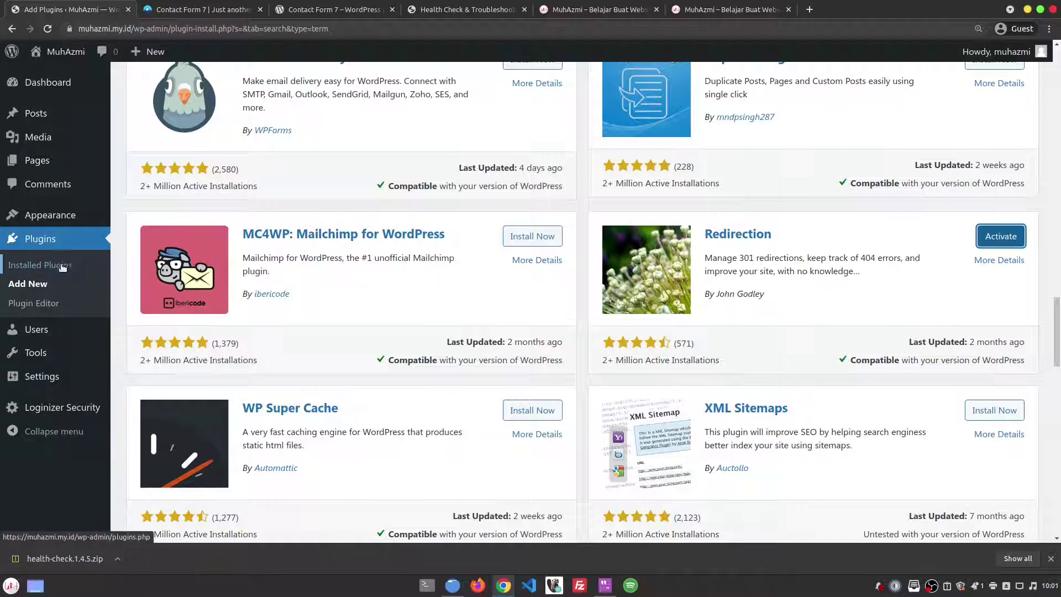
# Step: Activate Contact Form 7 and Redirection together with a bulk action on the installed plugins list
pyautogui.click(39, 265)
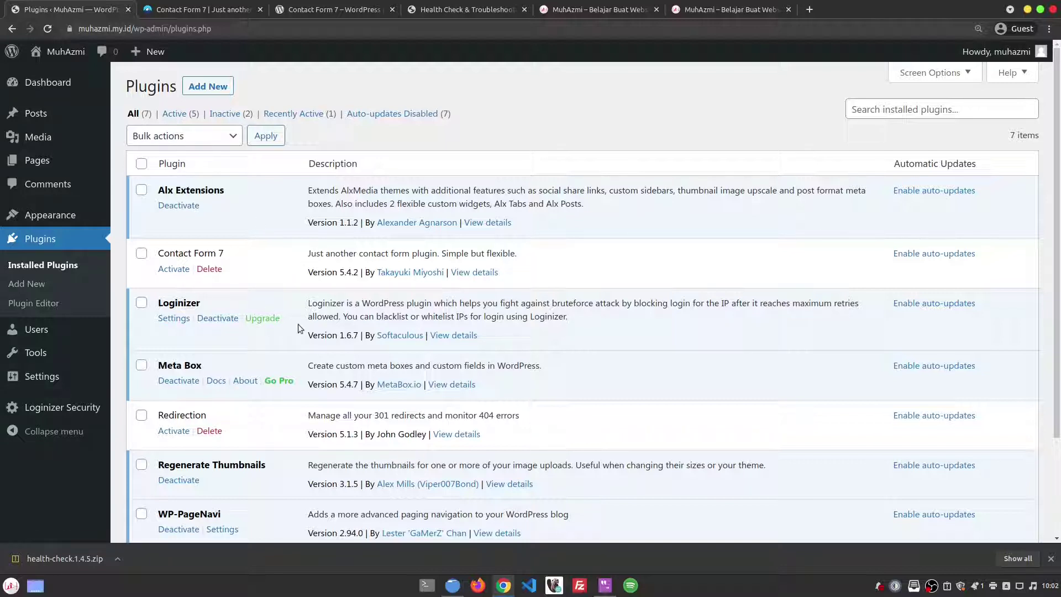
pyautogui.click(142, 254)
pyautogui.click(148, 416)
pyautogui.click(221, 139)
pyautogui.click(200, 169)
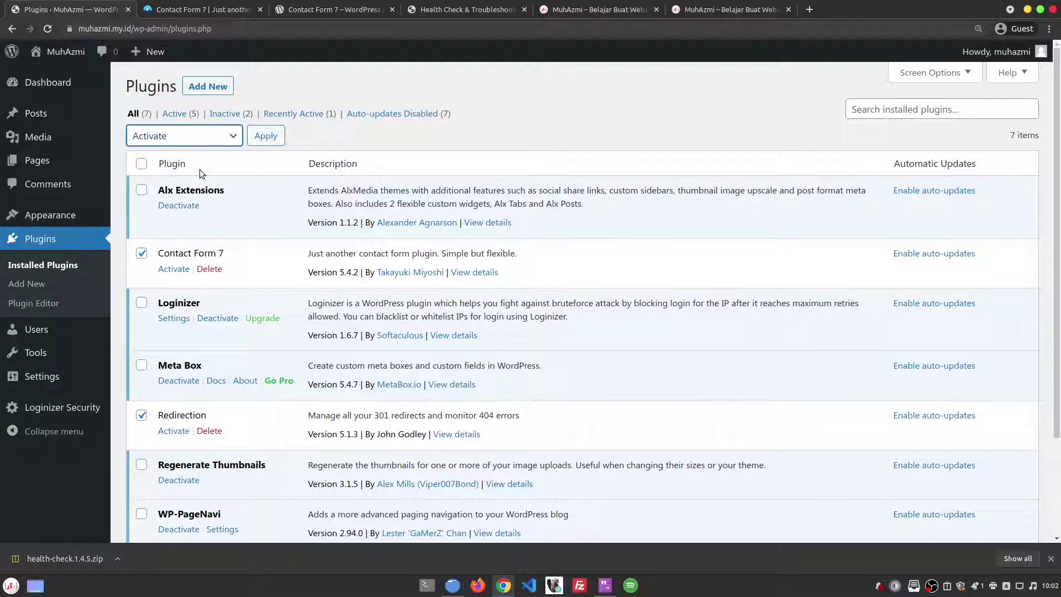
pyautogui.click(273, 139)
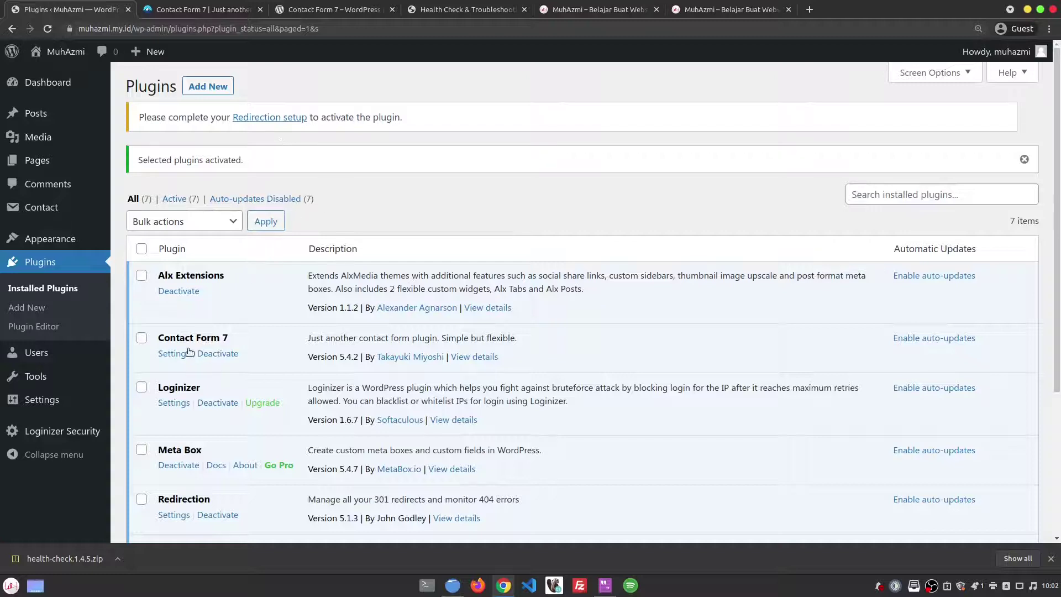
pyautogui.scroll(-3, 357, 356)
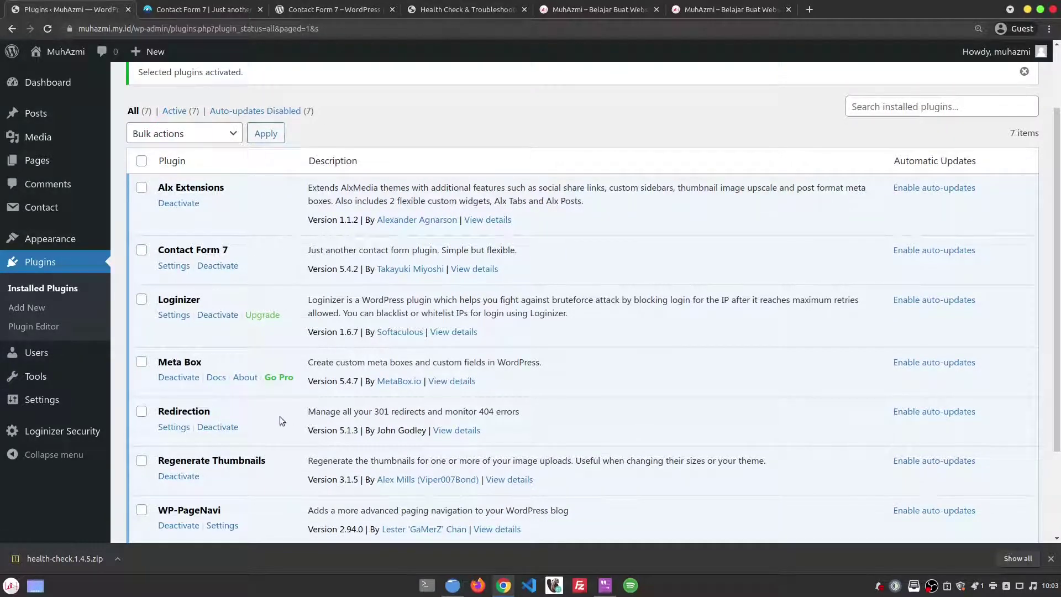
pyautogui.scroll(3, 280, 420)
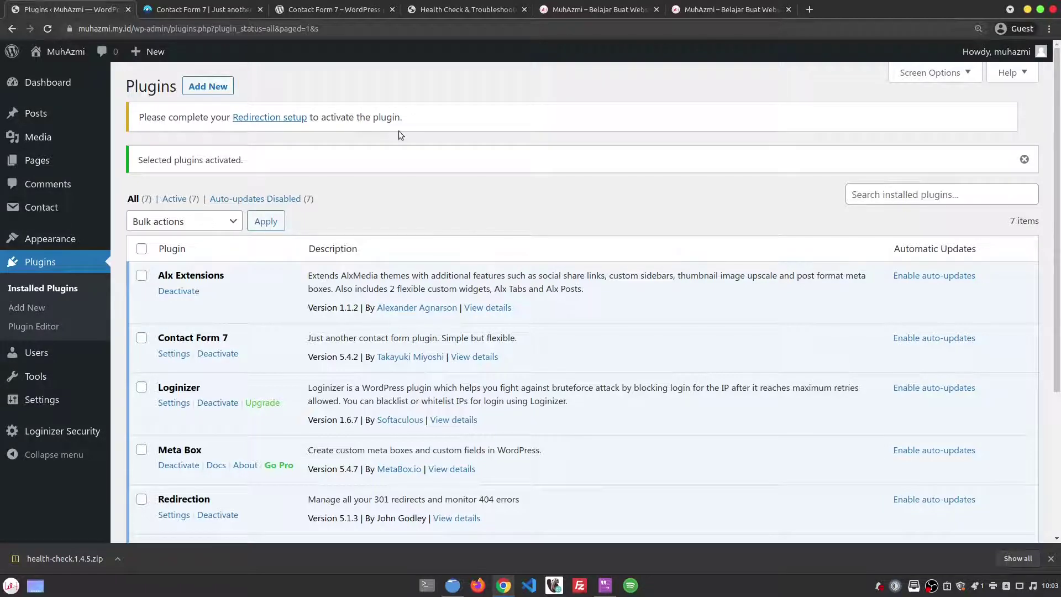
pyautogui.scroll(-3, 395, 240)
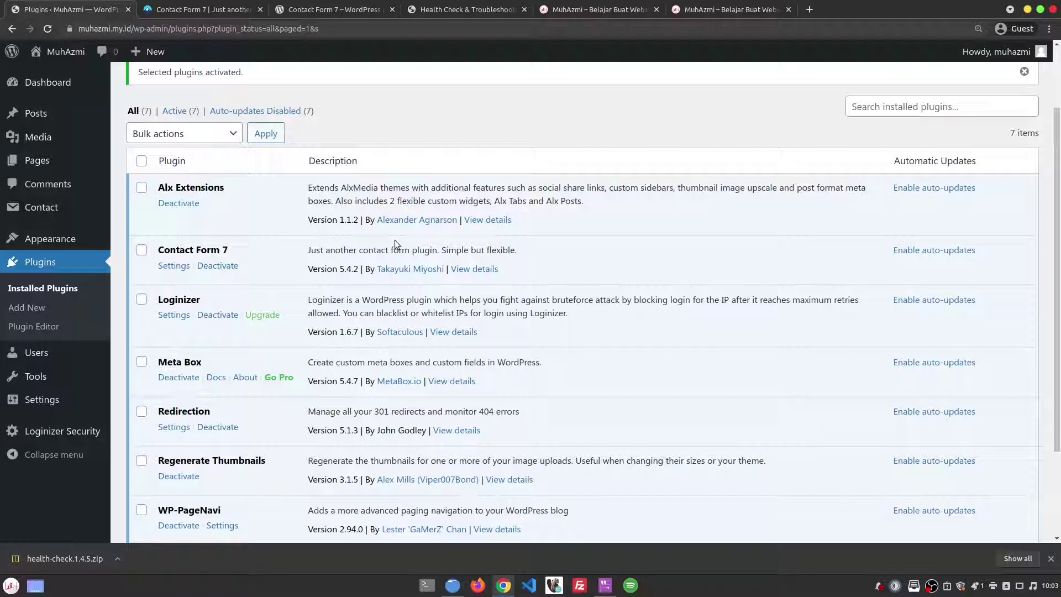
pyautogui.scroll(3, 394, 244)
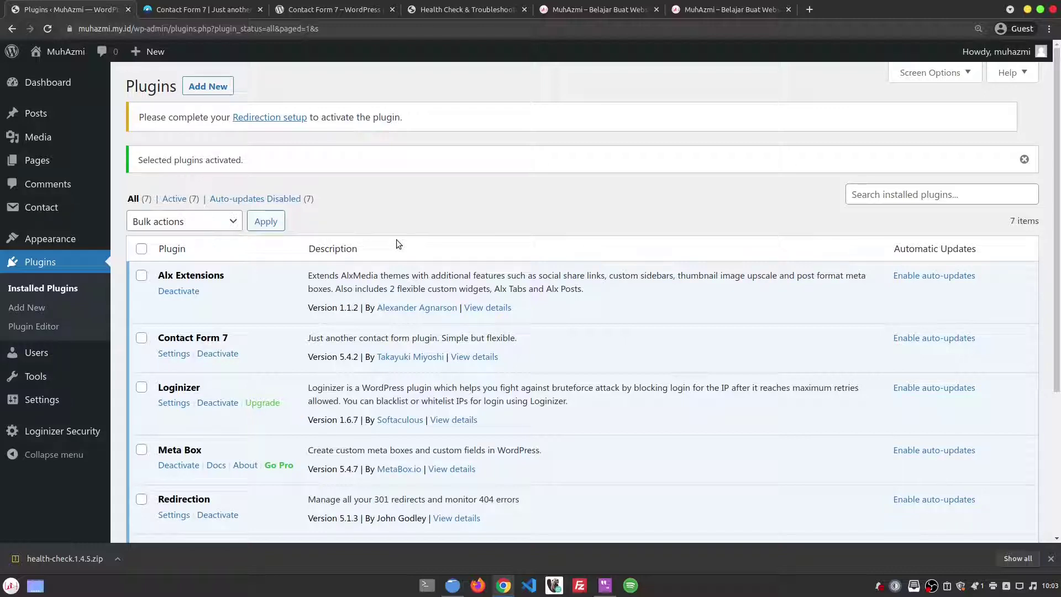
# Step: Upload classic-editor.1.6.2.zip from the FREE folder as a new plugin and install it
pyautogui.click(210, 88)
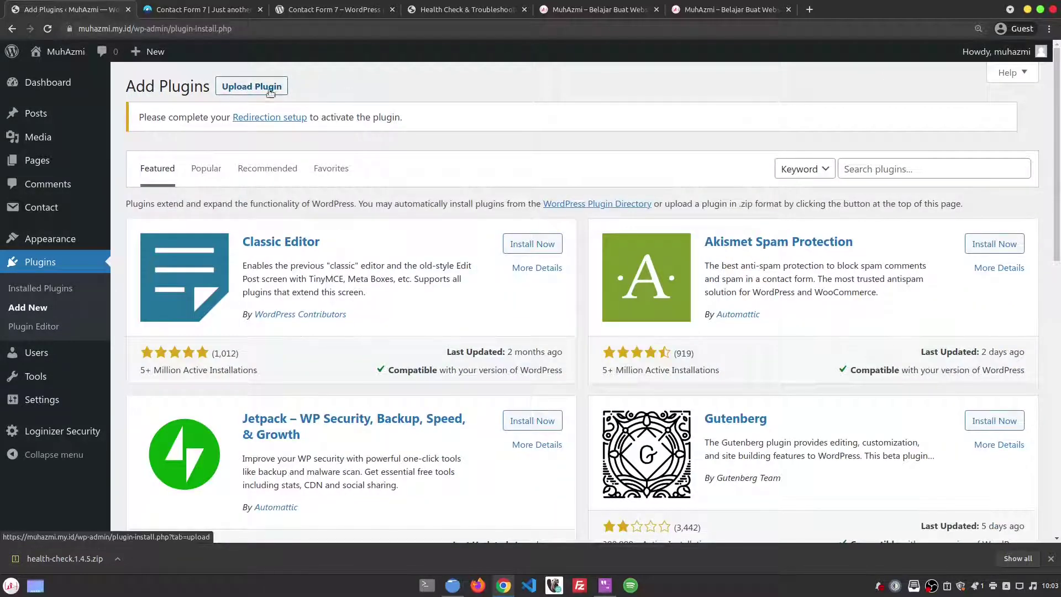
pyautogui.click(270, 88)
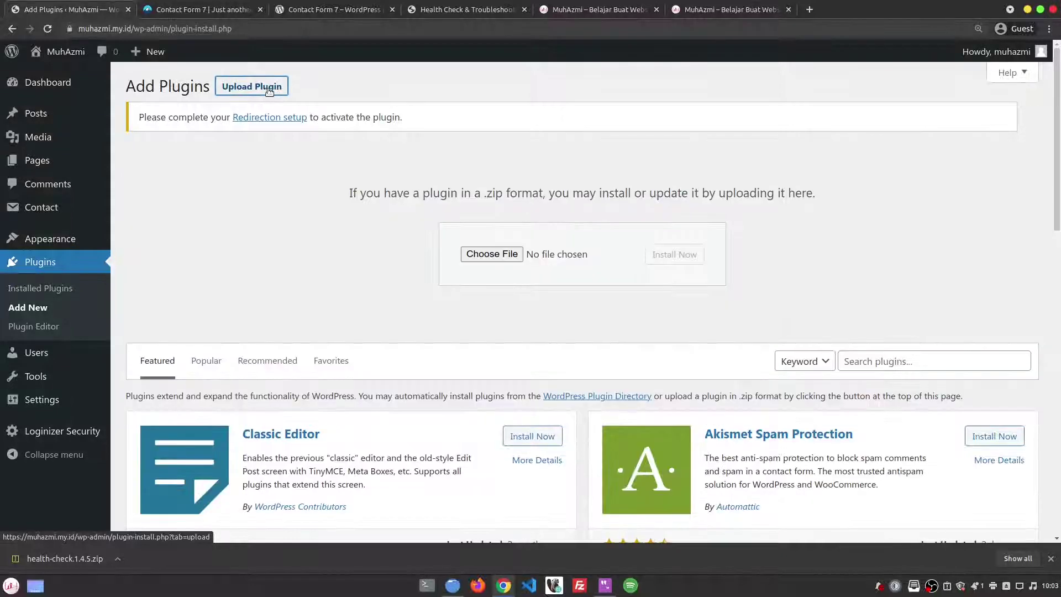
pyautogui.click(521, 260)
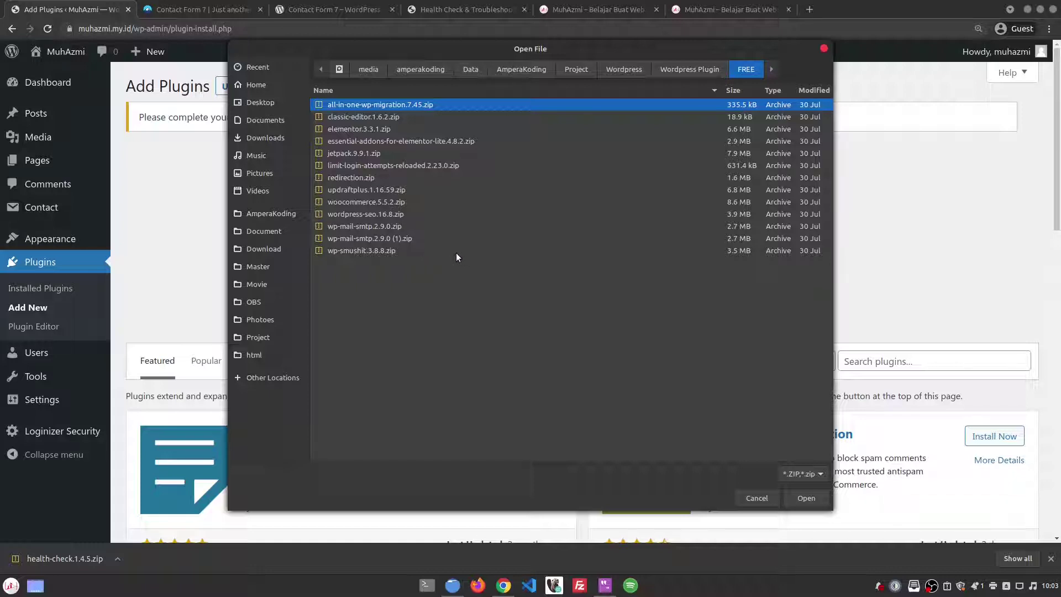
pyautogui.click(441, 228)
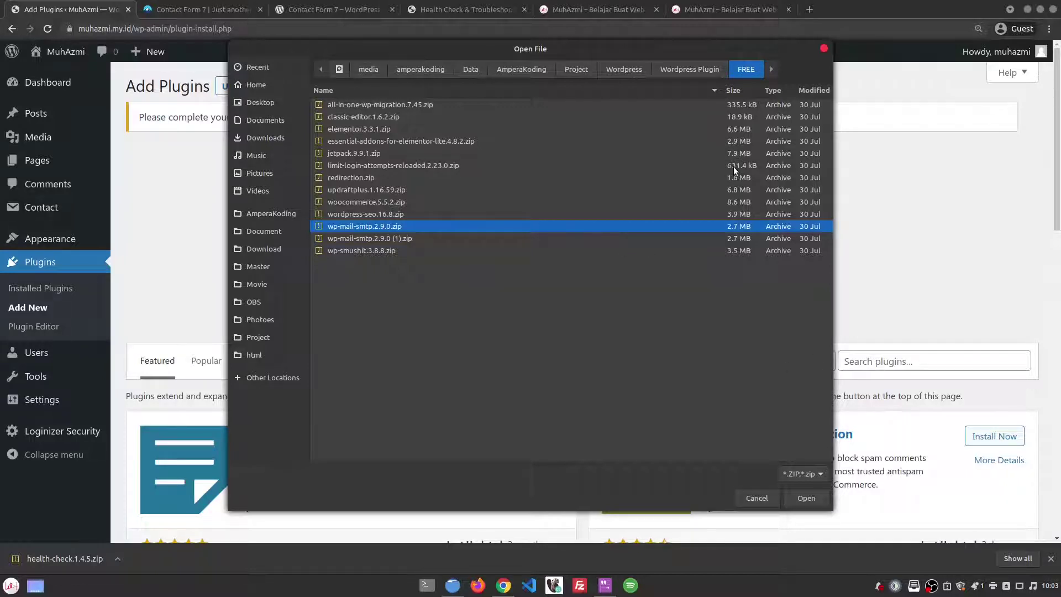
pyautogui.click(753, 118)
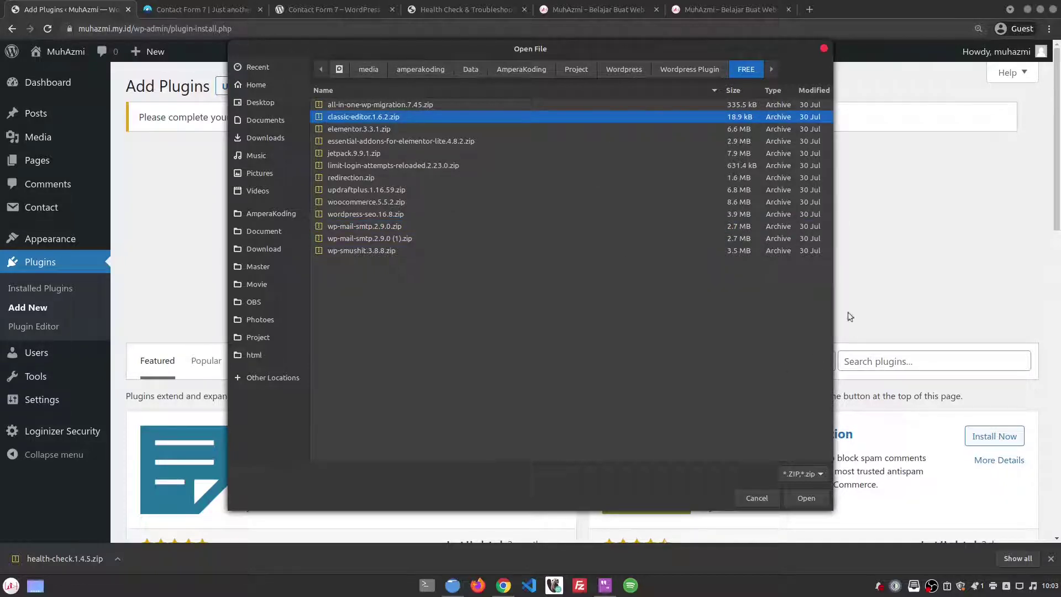
pyautogui.click(813, 498)
pyautogui.click(675, 255)
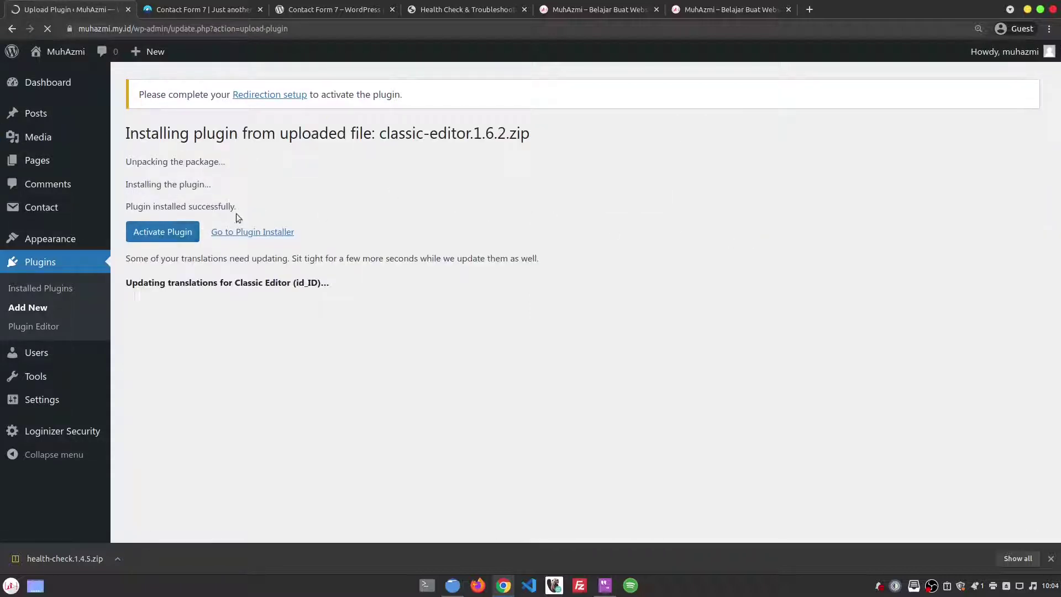
# Step: Activate the uploaded Classic Editor plugin and check its entry in the installed plugins list
pyautogui.click(170, 232)
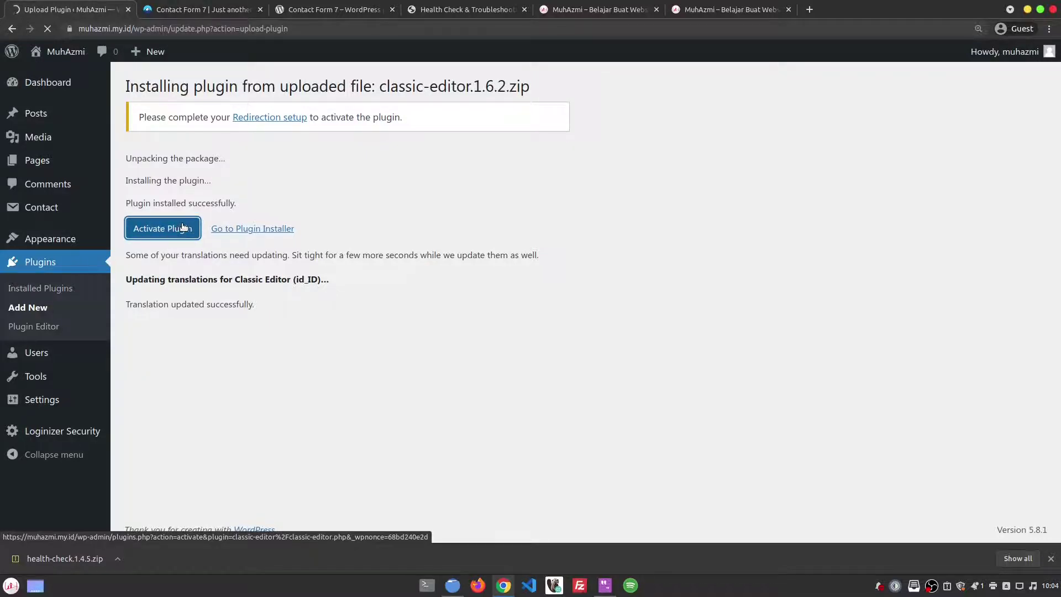
pyautogui.scroll(-5, 453, 247)
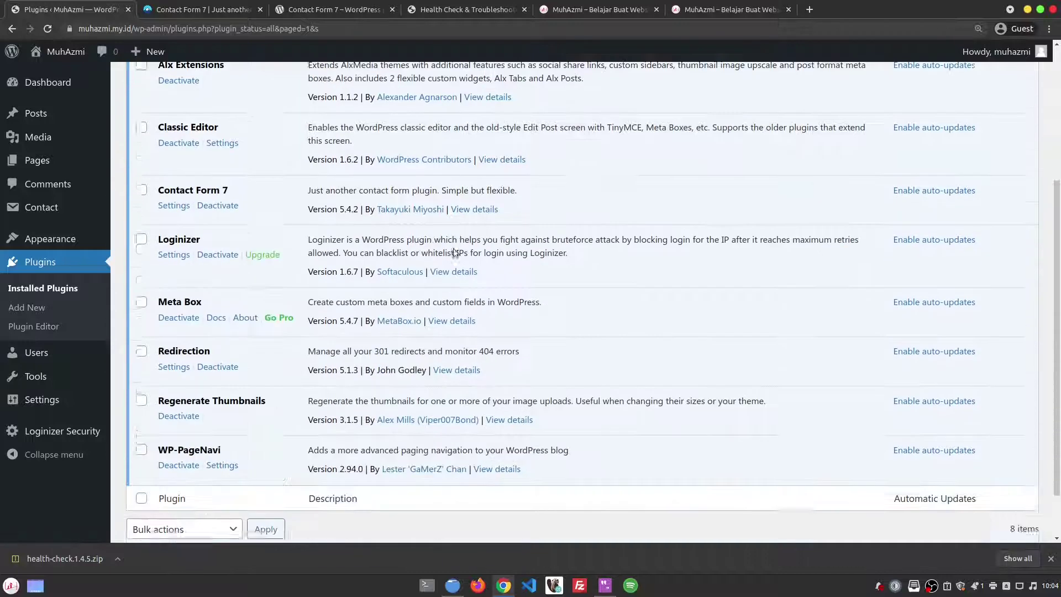
pyautogui.scroll(4, 455, 249)
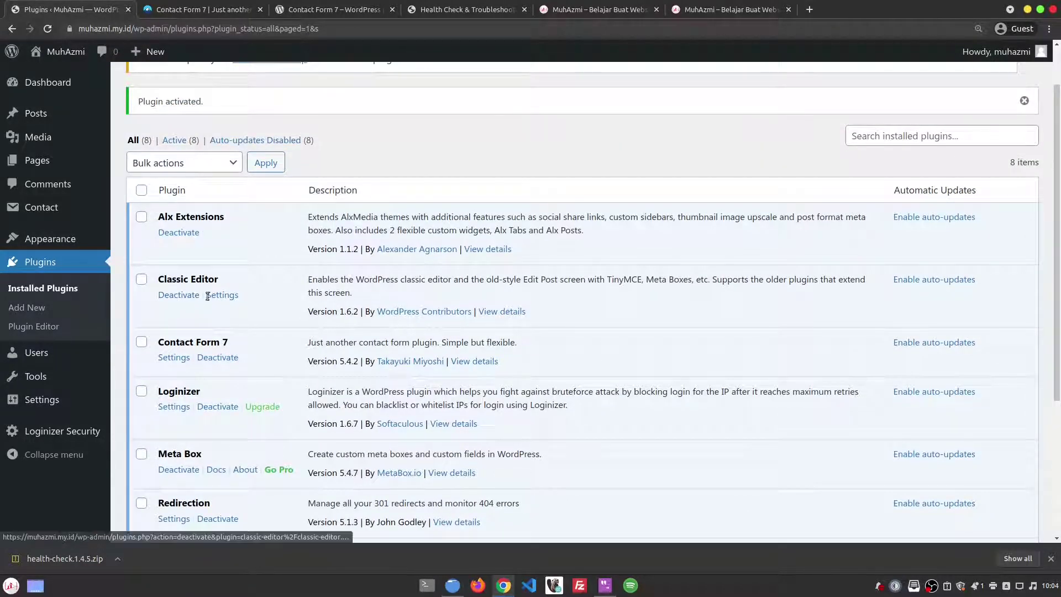
pyautogui.scroll(2, 247, 295)
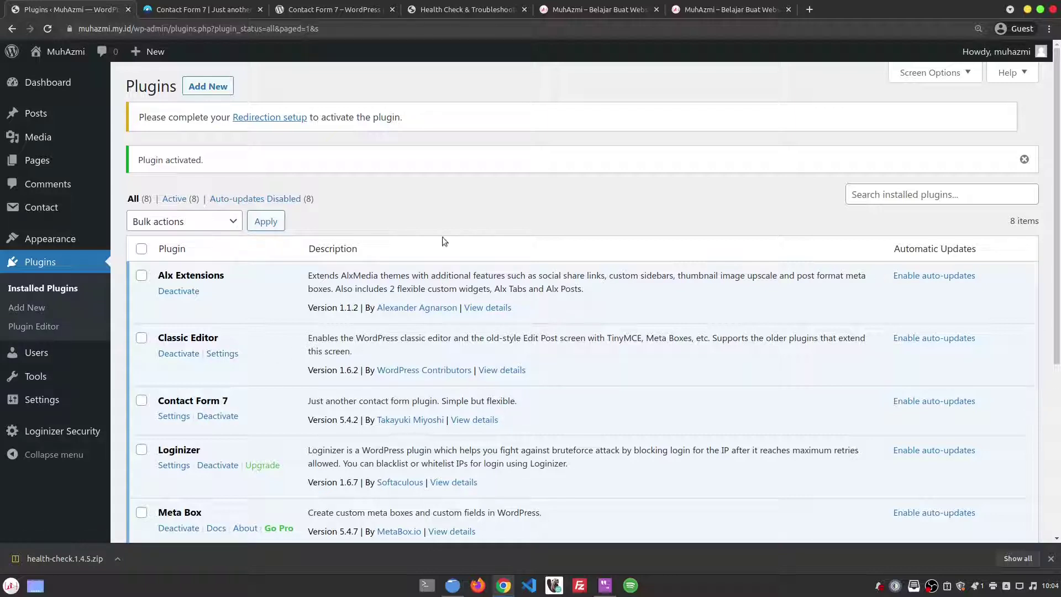
# Step: Upload wp-smushit.3.8.8.zip from the FREE folder as a new plugin and install it
pyautogui.click(204, 87)
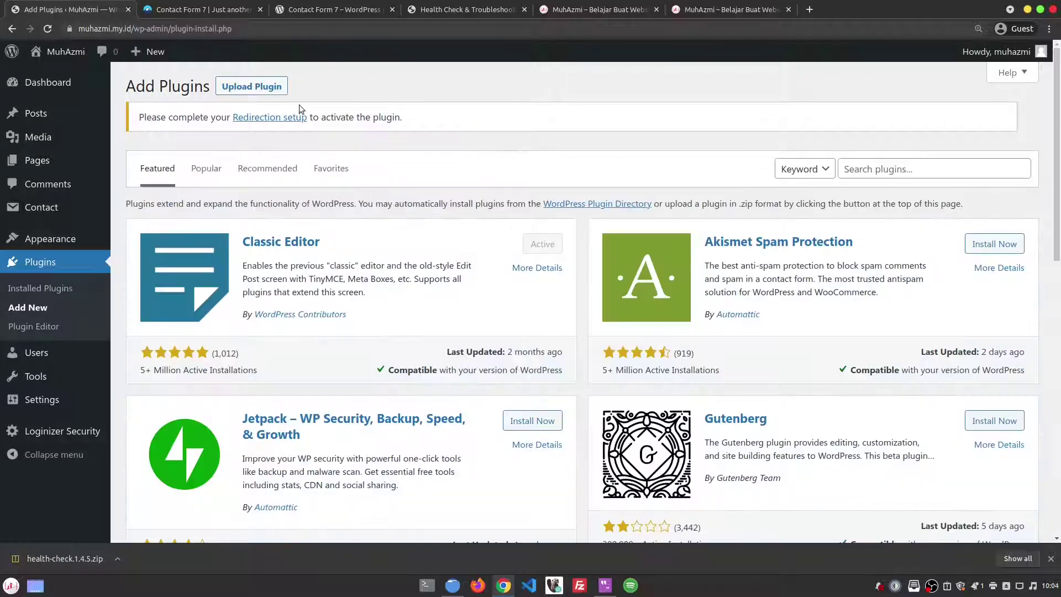
pyautogui.click(252, 87)
pyautogui.click(492, 255)
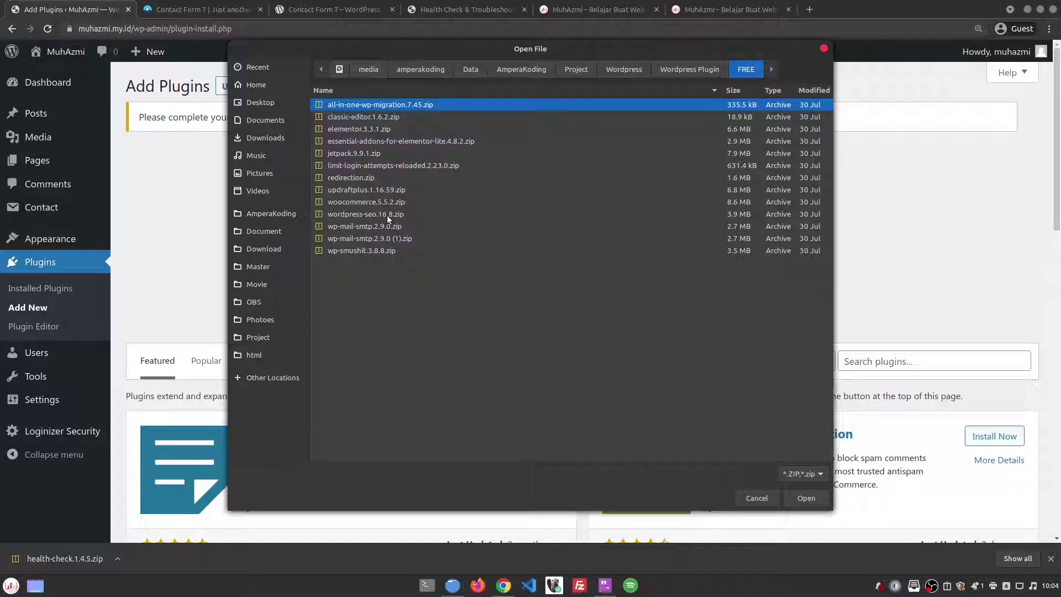
pyautogui.click(424, 177)
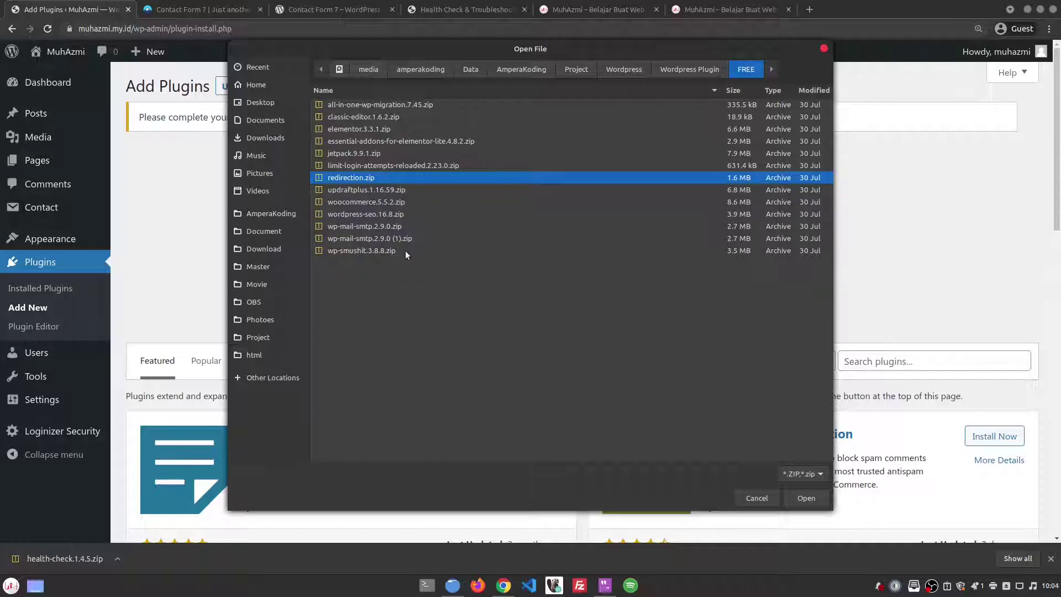
pyautogui.click(406, 250)
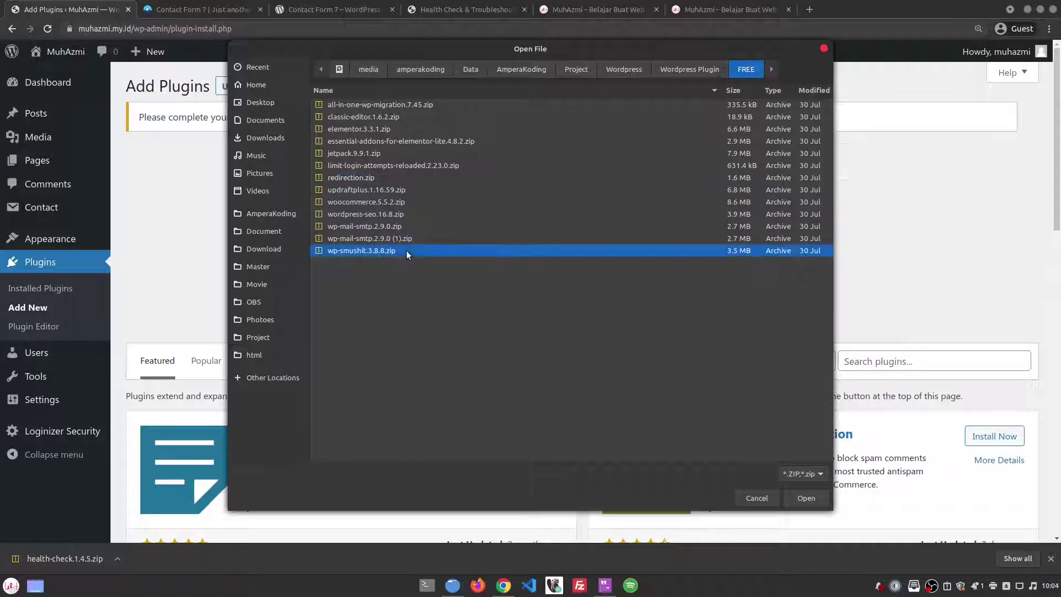
pyautogui.click(805, 498)
pyautogui.click(674, 255)
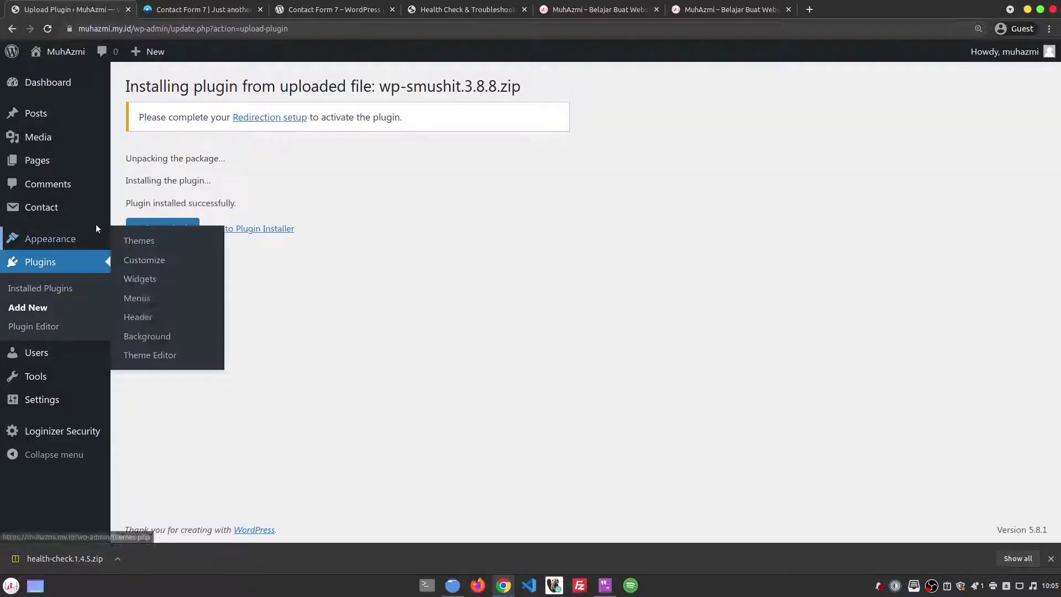
# Step: Activate the uploaded Smush plugin and check its entry in the installed plugins list for an update notice
pyautogui.click(169, 229)
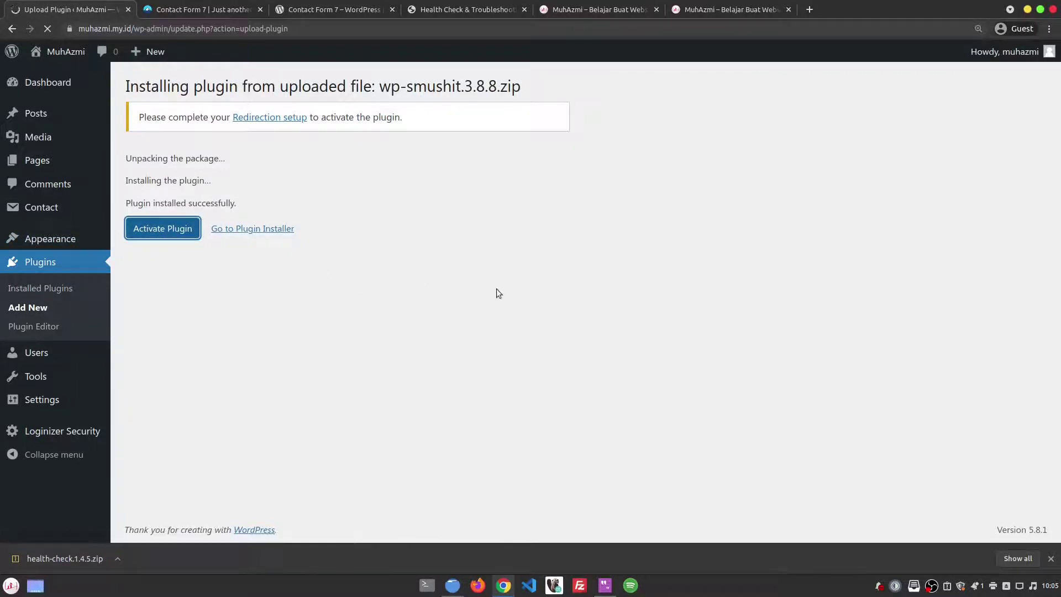
pyautogui.scroll(-6, 498, 293)
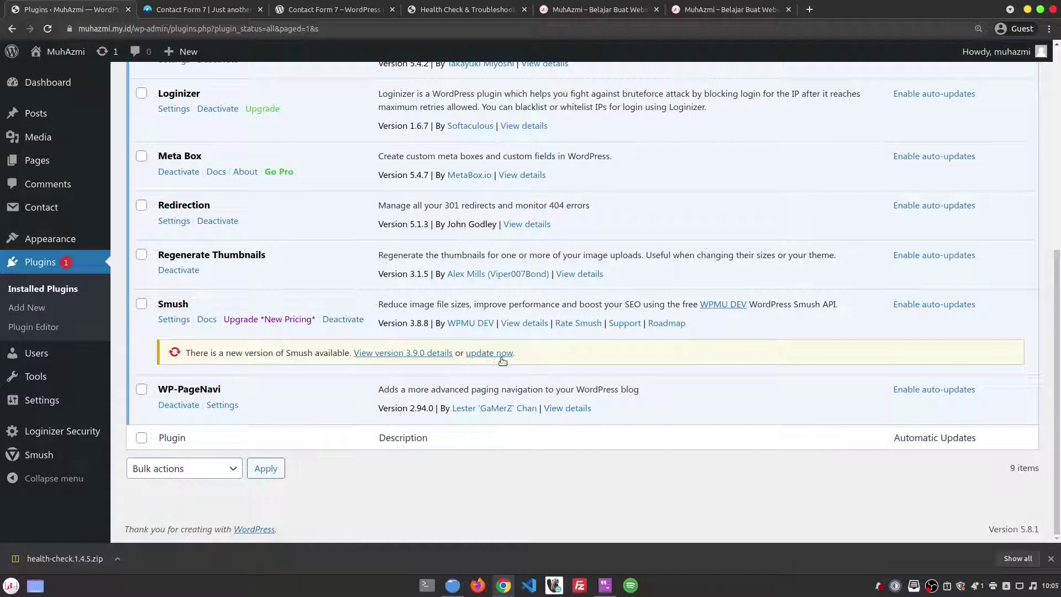
pyautogui.scroll(5, 489, 358)
pyautogui.scroll(2, 493, 358)
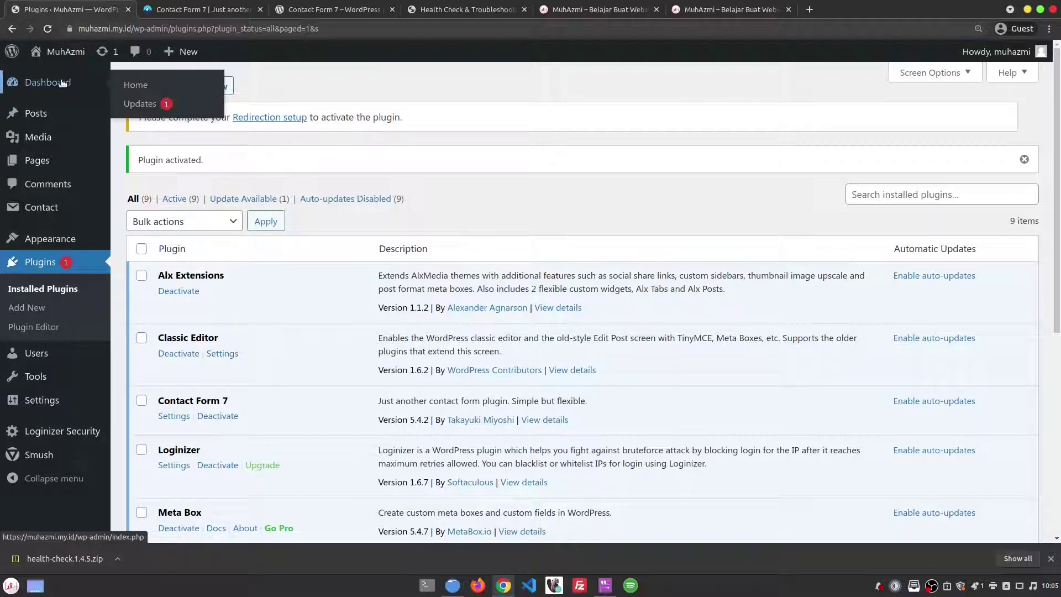
# Step: View the WordPress Updates page, then update Smush to version 3.9.0 from the installed plugins list
pyautogui.click(61, 81)
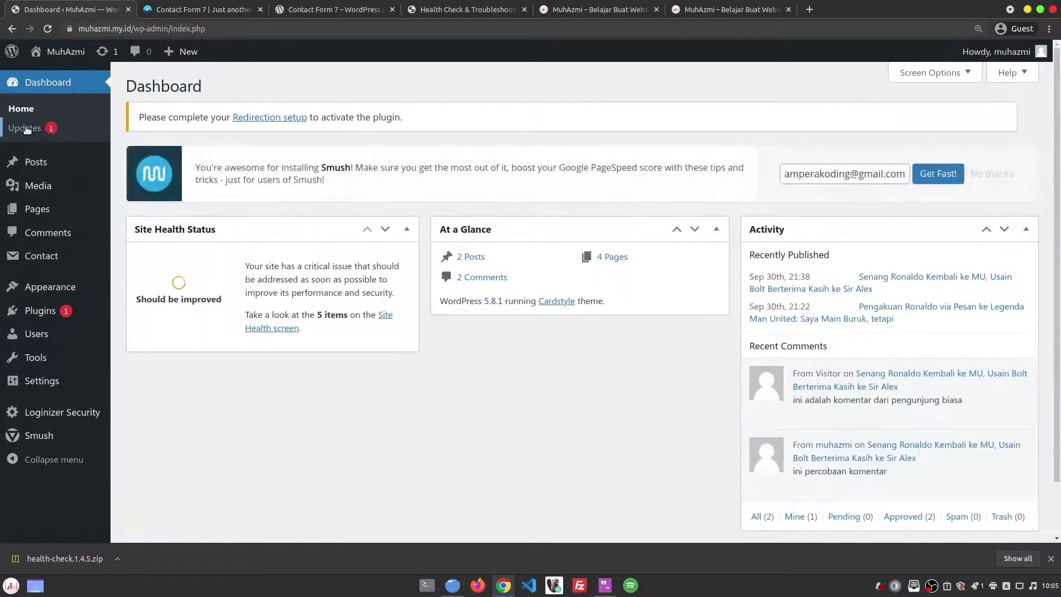
pyautogui.click(64, 128)
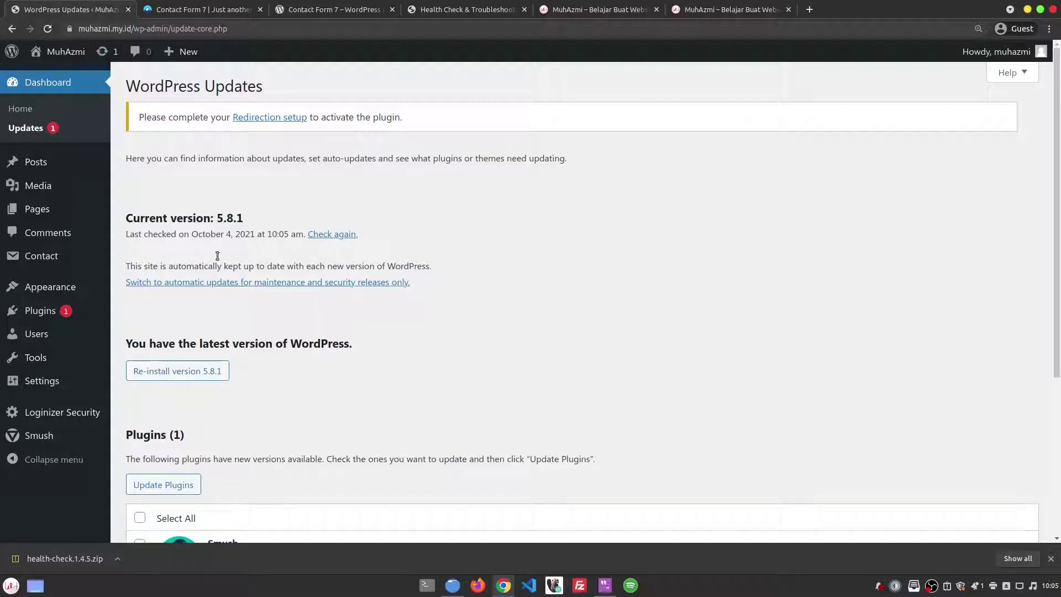
pyautogui.click(66, 314)
pyautogui.scroll(-5, 453, 299)
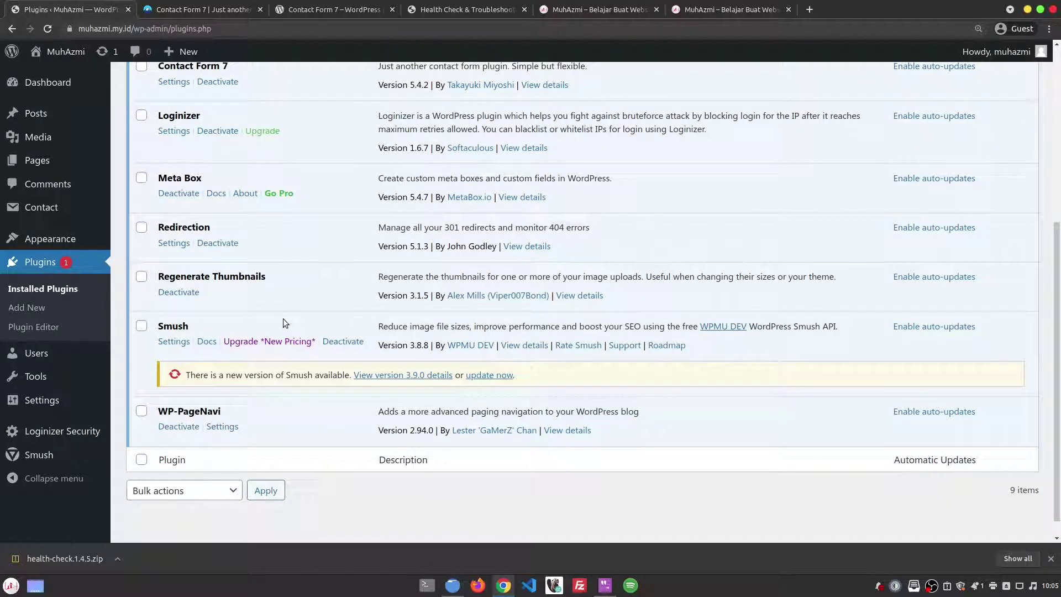
pyautogui.click(496, 376)
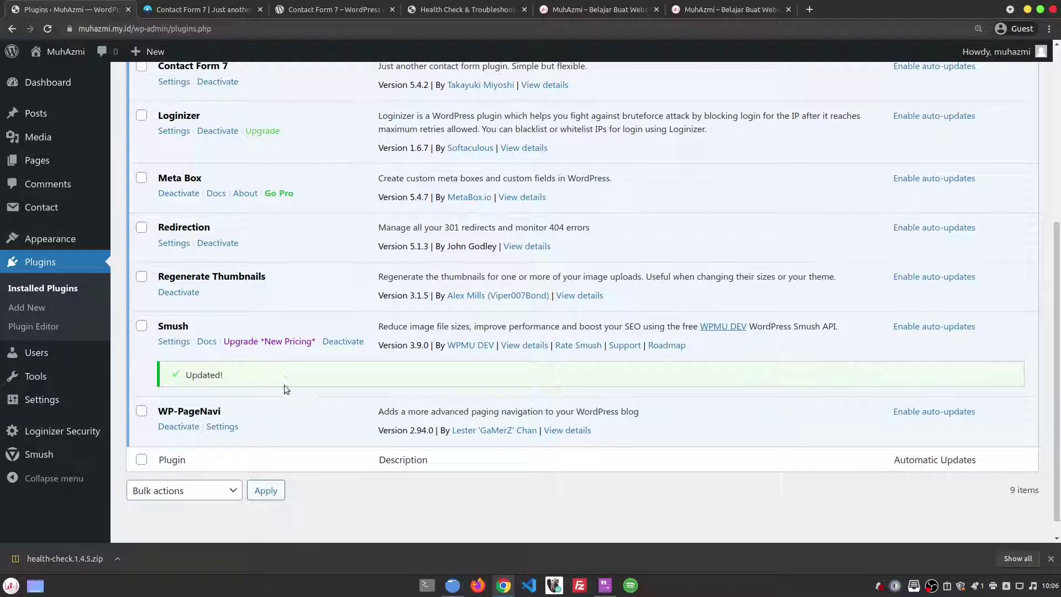
# Step: Reload the installed plugins list and check the Smush entry for remaining update notices
pyautogui.scroll(3, 284, 384)
pyautogui.scroll(-5, 331, 431)
pyautogui.rightClick(375, 327)
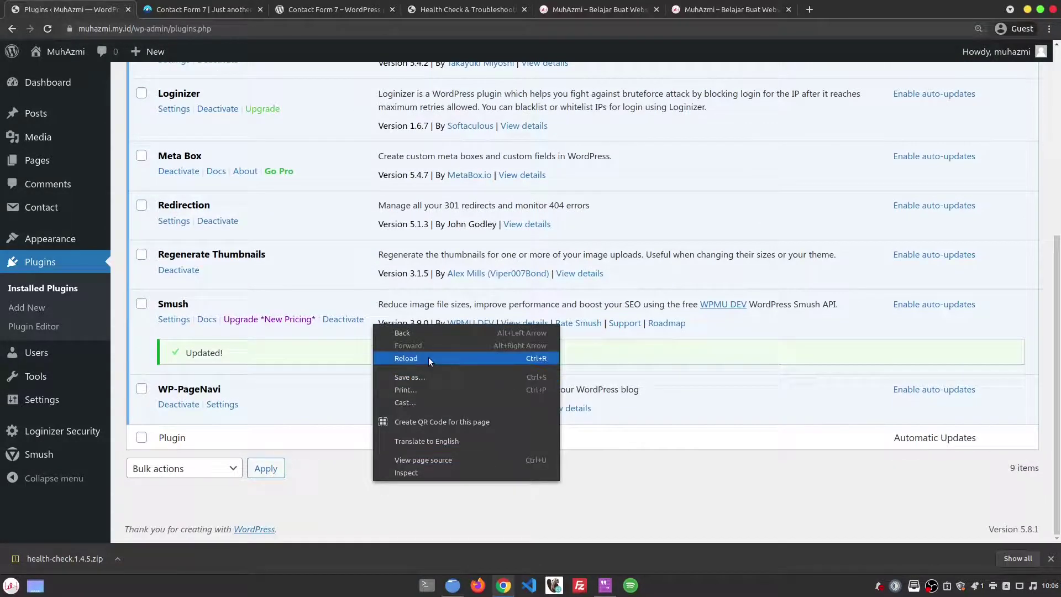
pyautogui.click(429, 356)
pyautogui.scroll(6, 387, 331)
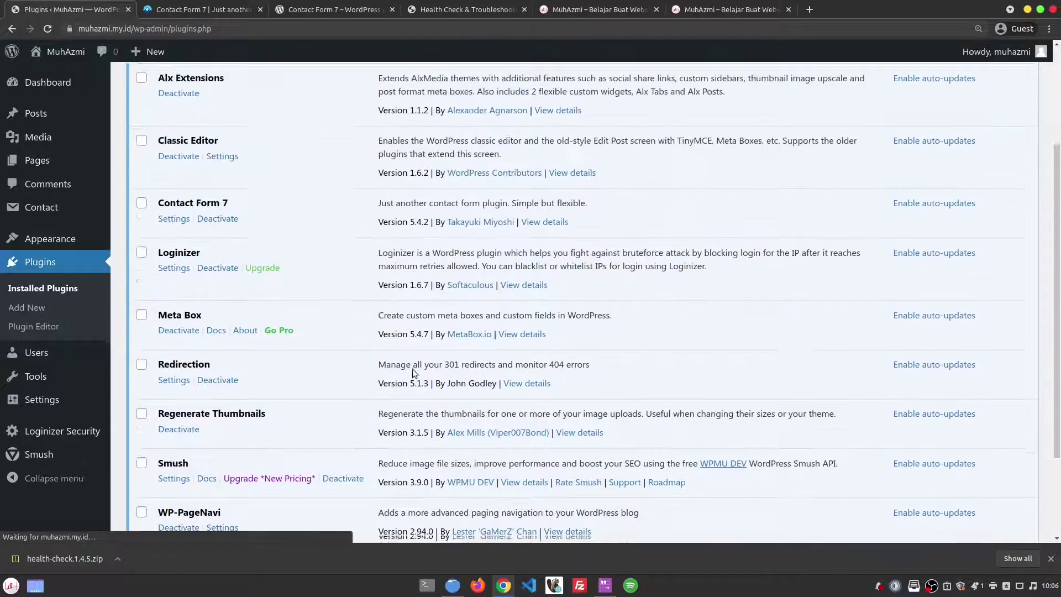
pyautogui.scroll(-5, 254, 324)
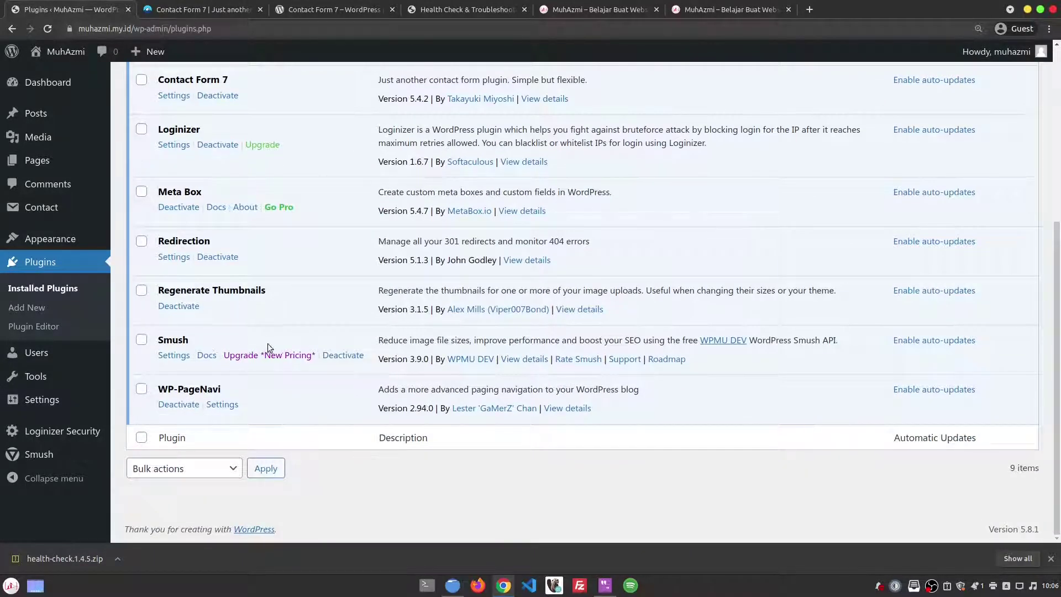
pyautogui.scroll(5, 273, 345)
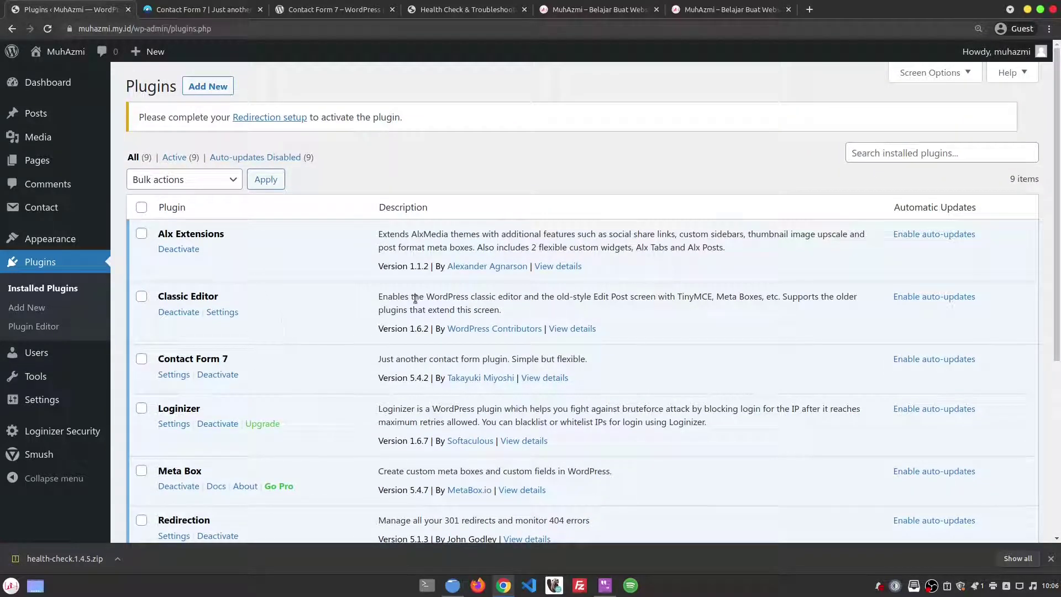
# Step: Deactivate the Redirection plugin from the installed plugins list
pyautogui.scroll(-3, 426, 287)
pyautogui.scroll(-3, 426, 288)
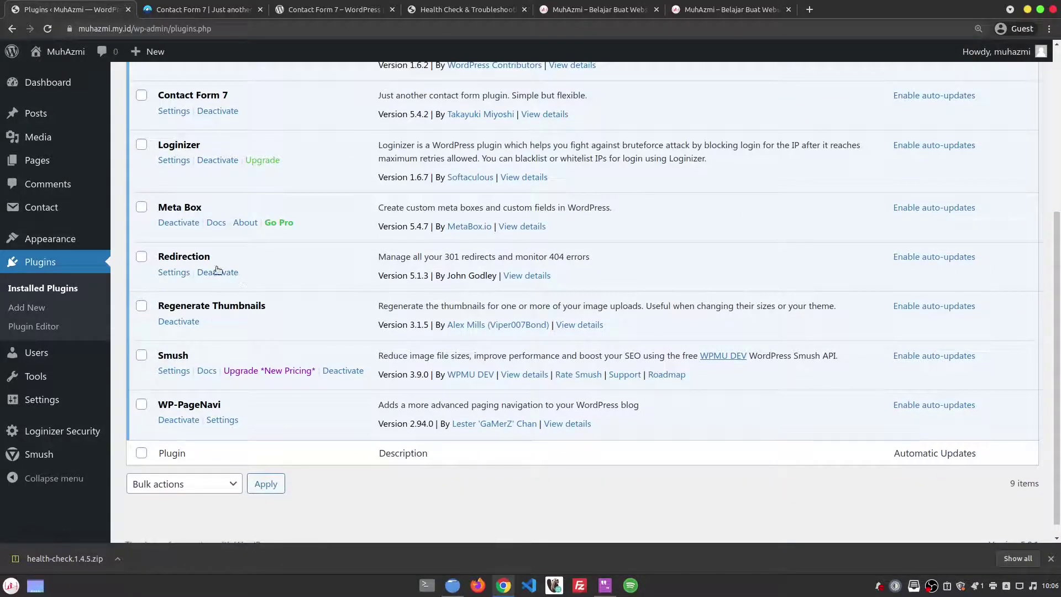
pyautogui.click(240, 272)
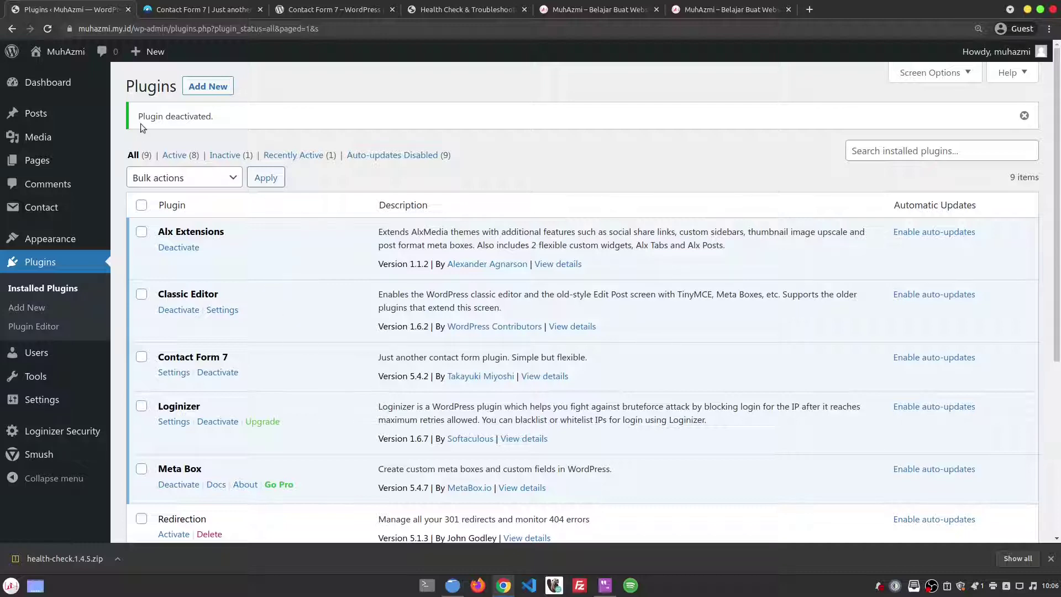
pyautogui.moveTo(137, 118); pyautogui.dragTo(230, 115)
pyautogui.click(356, 247)
# Step: Delete the inactive Redirection plugin together with its data, and review the remaining installed plugins
pyautogui.scroll(-3, 357, 247)
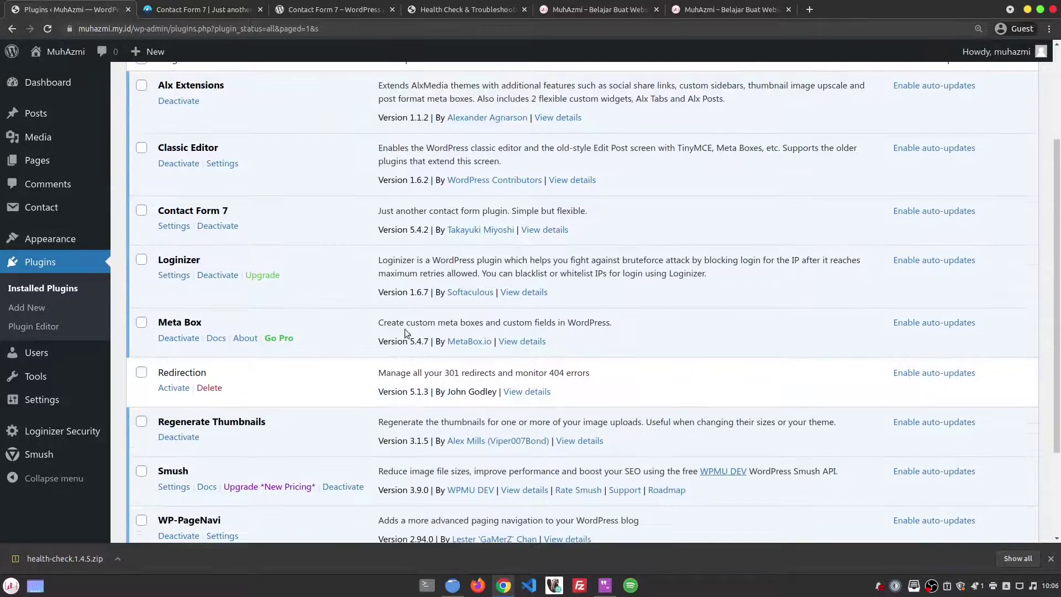
pyautogui.click(208, 388)
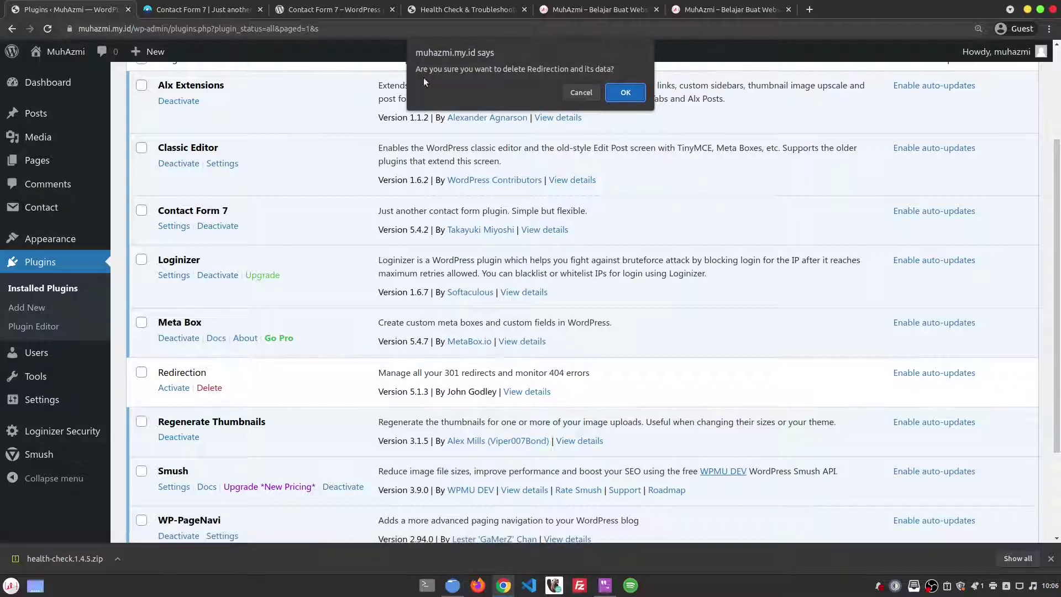
pyautogui.click(625, 93)
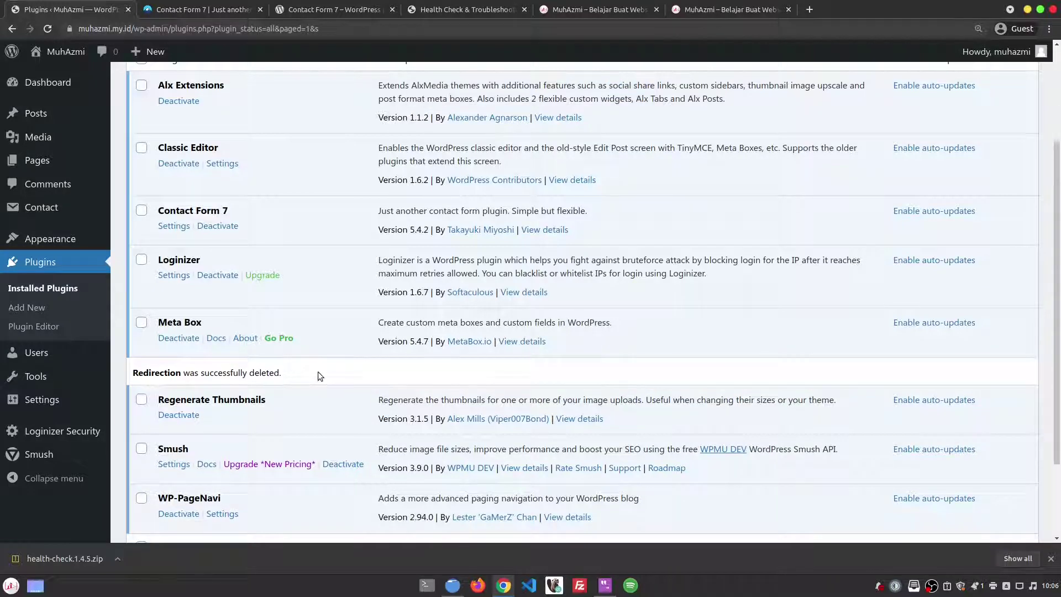
pyautogui.scroll(5, 317, 371)
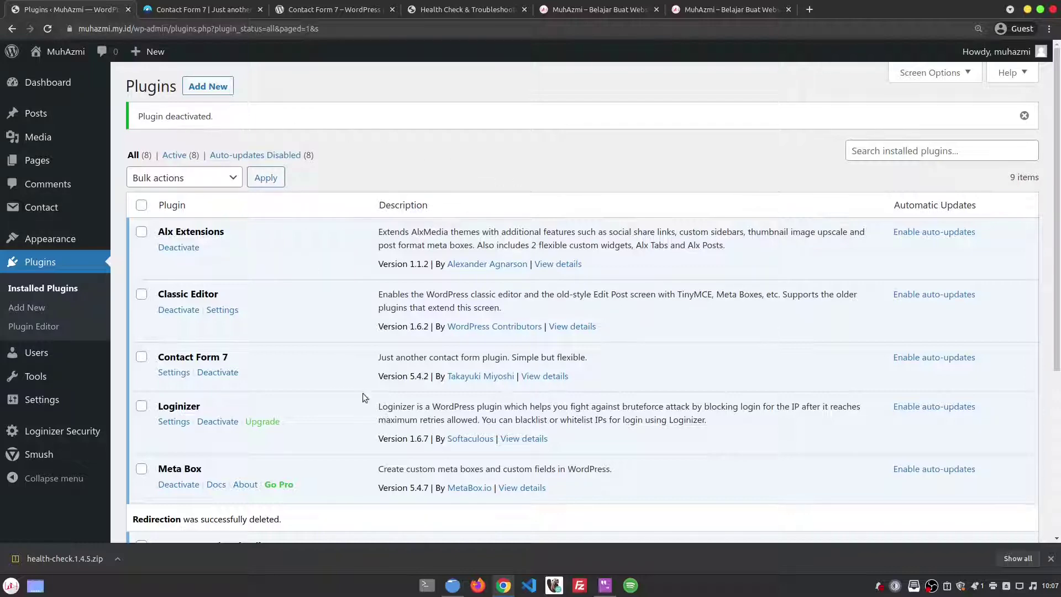
pyautogui.scroll(-5, 387, 390)
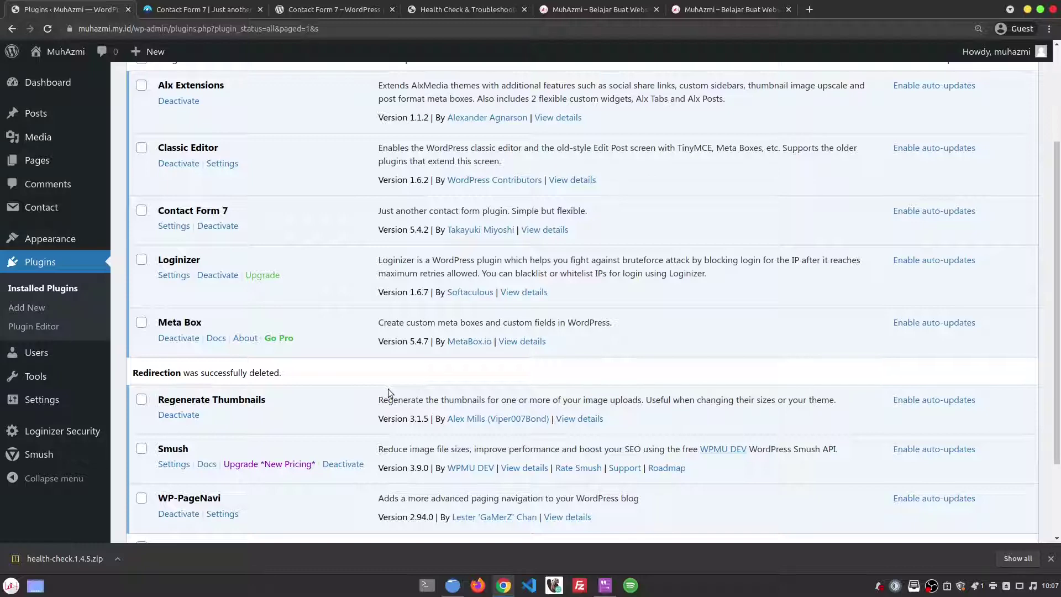
pyautogui.scroll(-5, 388, 392)
pyautogui.scroll(10, 390, 392)
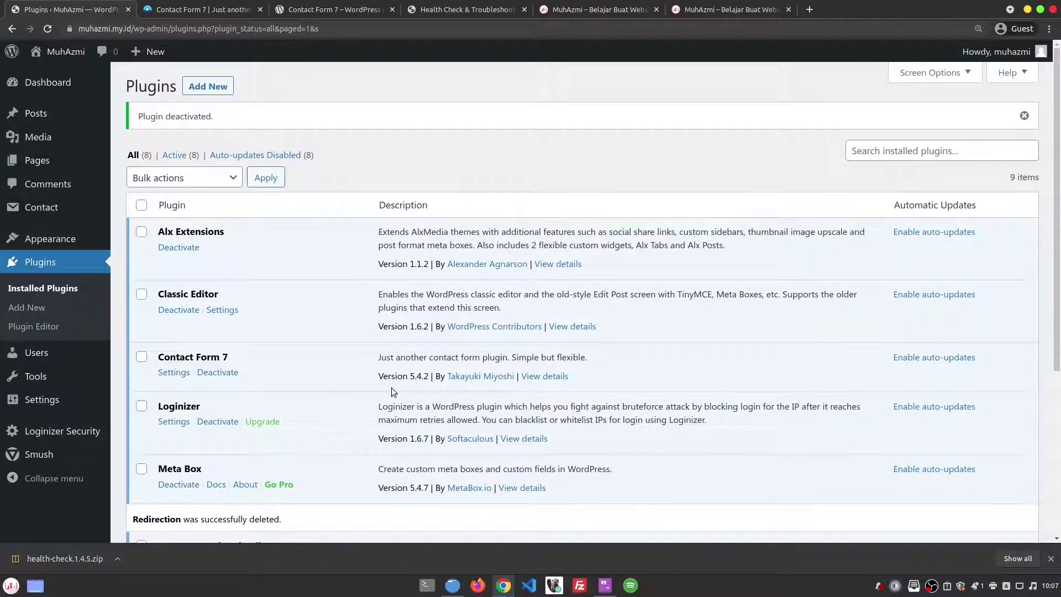
# Step: Open the Plugin Editor on the Alx Extensions main file, acknowledging the warning about direct edits
pyautogui.click(62, 328)
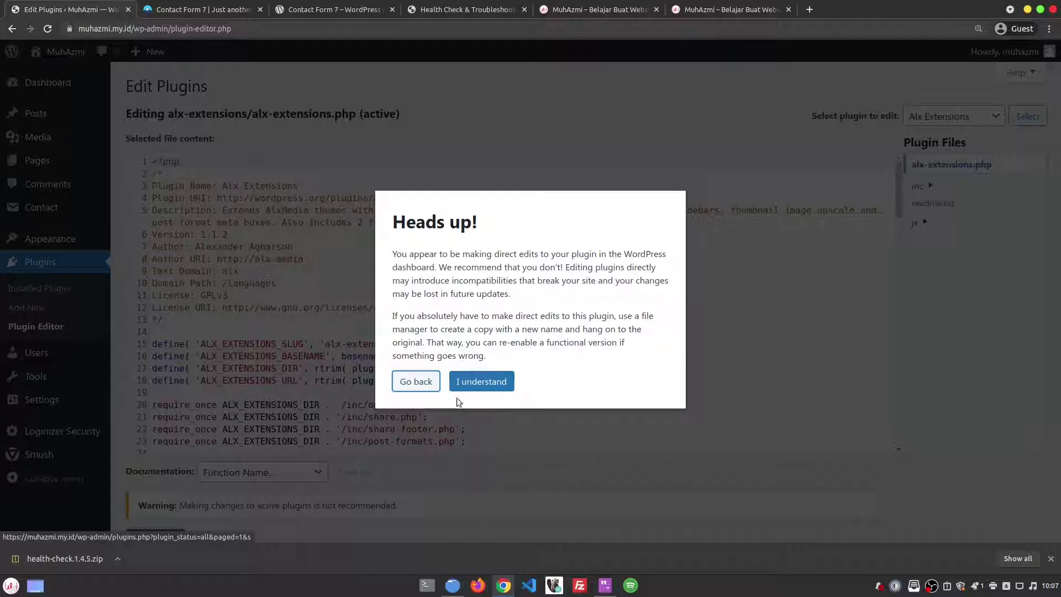
pyautogui.click(497, 381)
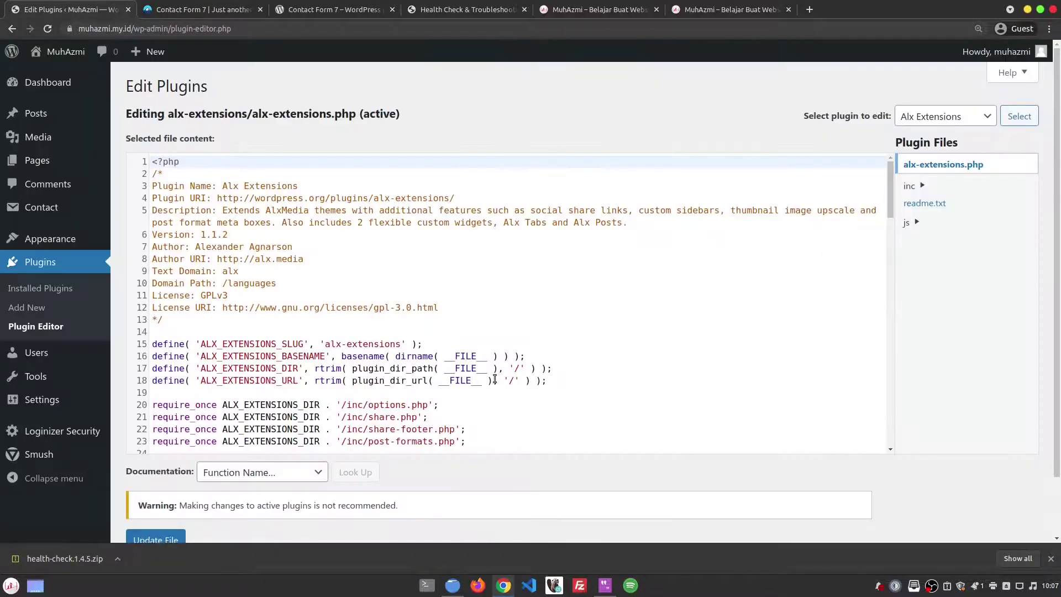